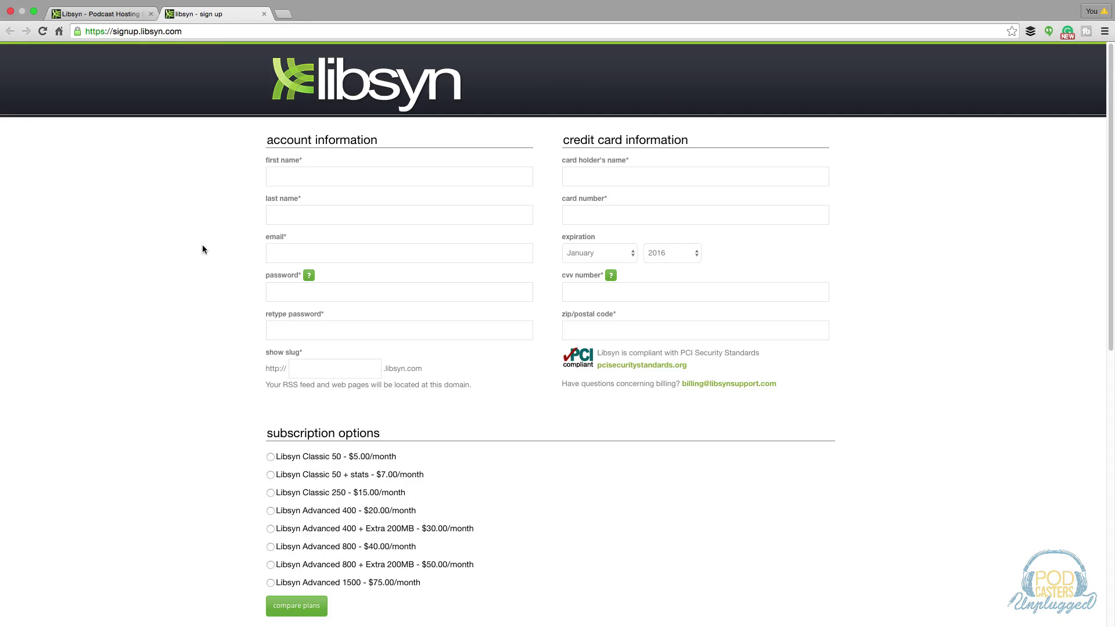
Select the Libsyn Classic 250 plan at $15.00/month and scroll down to the terms of service.
{"action": "scroll", "coordinate": [200, 245], "scroll_direction": "down", "scroll_amount": 2}
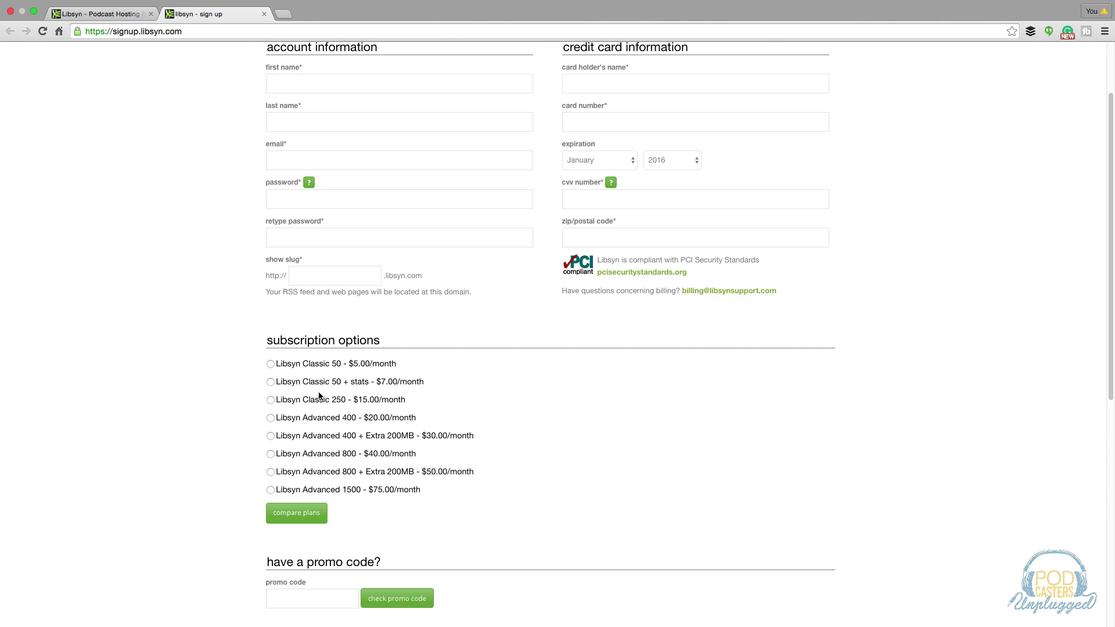
{"action": "left_click", "coordinate": [270, 400]}
{"action": "scroll", "coordinate": [242, 391], "scroll_direction": "down", "scroll_amount": 1}
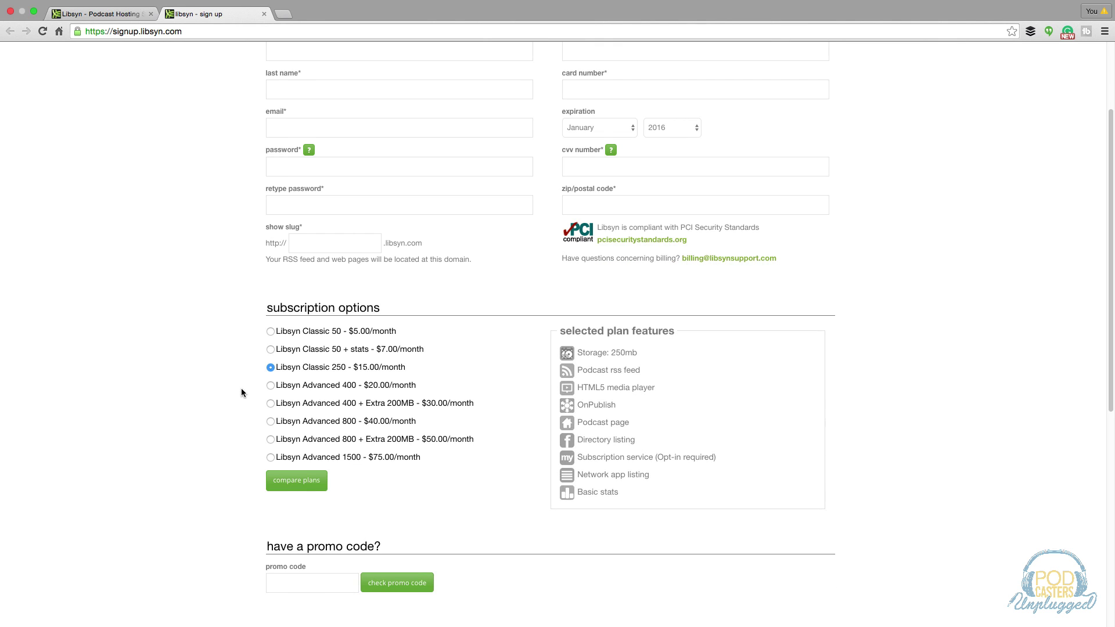
{"action": "scroll", "coordinate": [242, 388], "scroll_direction": "down", "scroll_amount": 7}
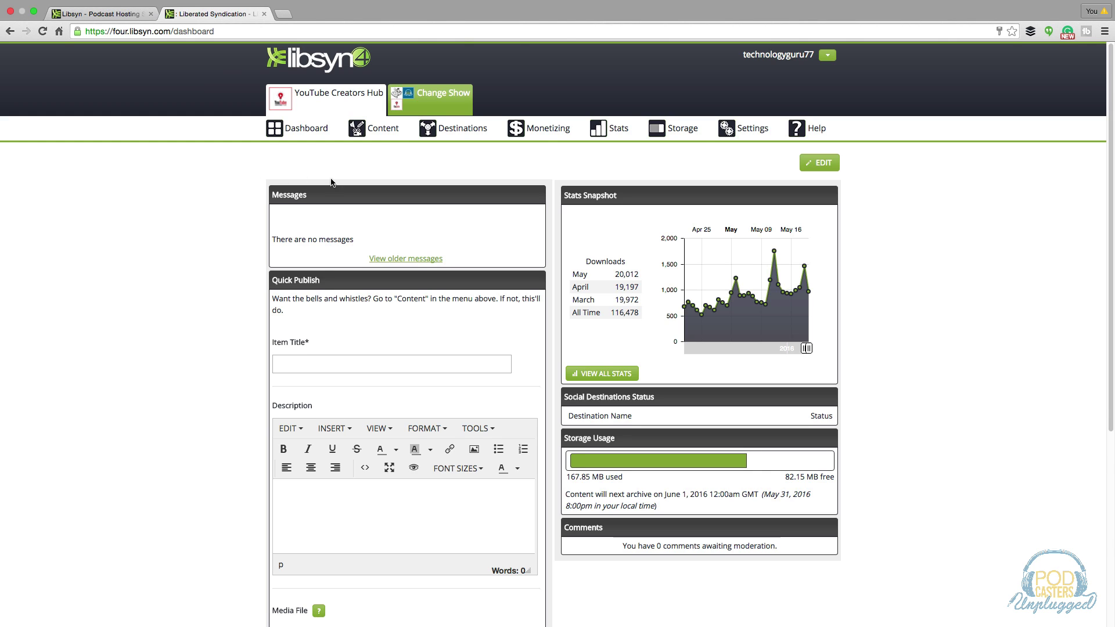
Go to the Destinations page from the Destinations menu.
{"action": "mouse_move", "coordinate": [458, 133]}
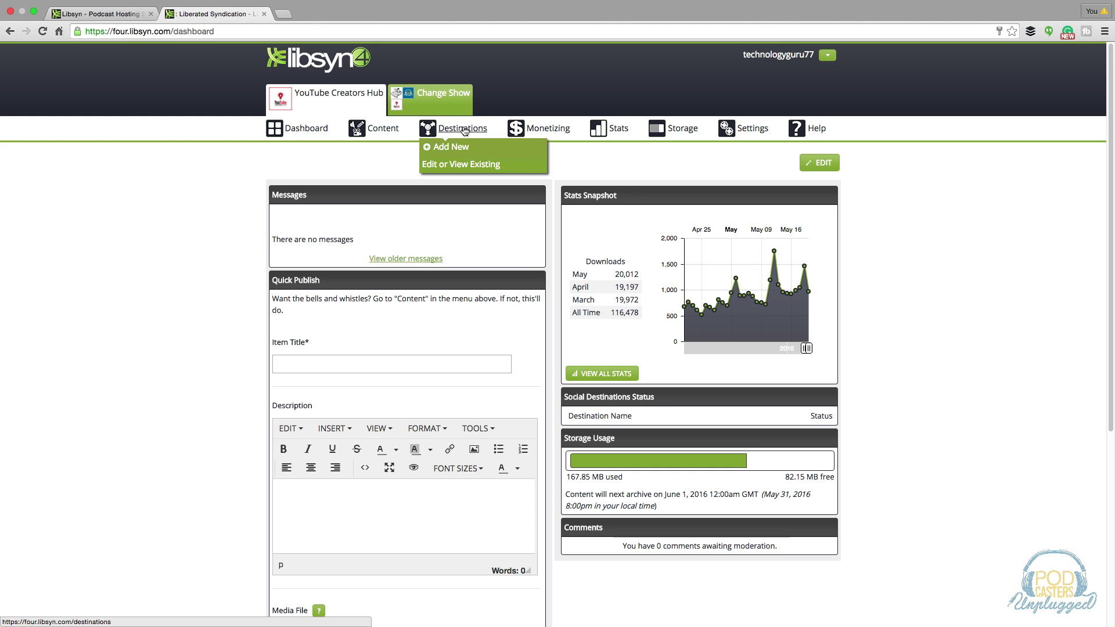
{"action": "left_click", "coordinate": [458, 132]}
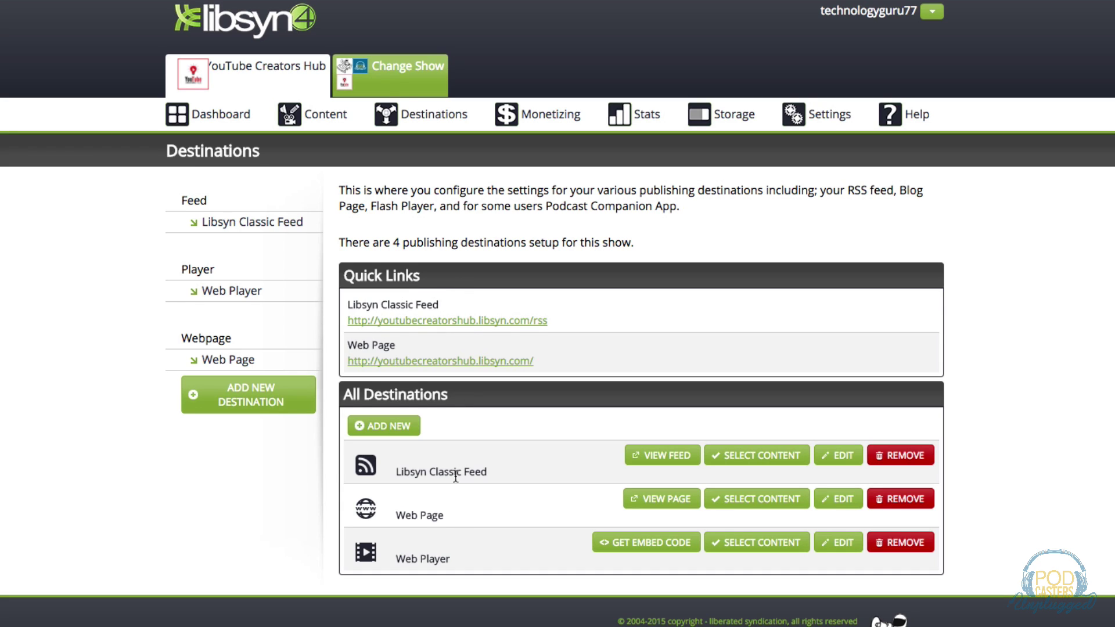
Open the Libsyn Classic Feed settings for editing and scroll down the form.
{"action": "left_click", "coordinate": [836, 455]}
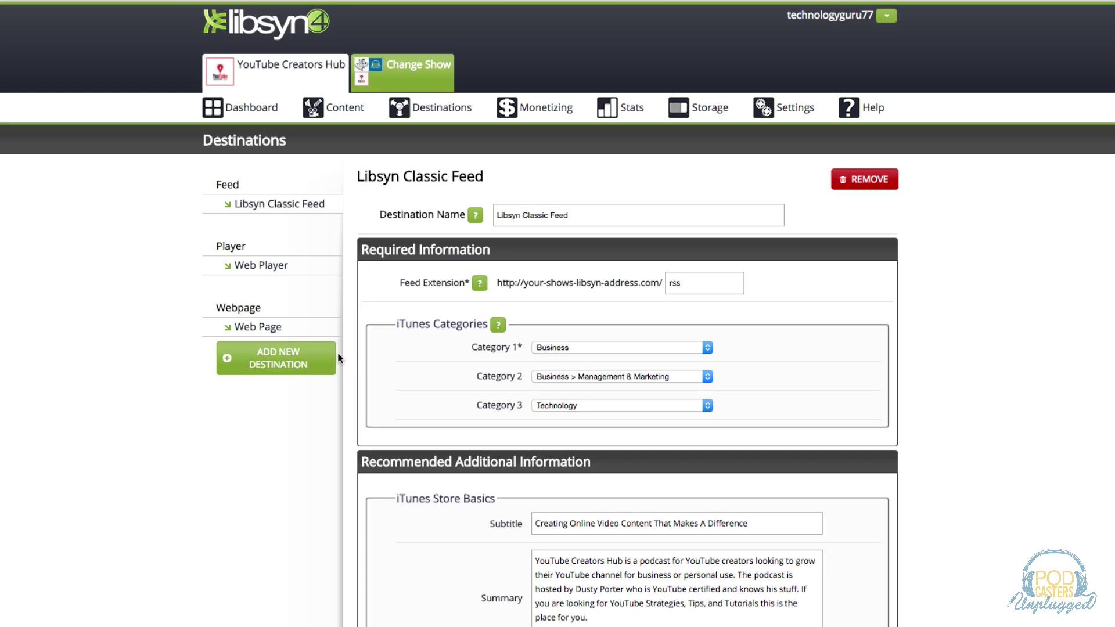
{"action": "scroll", "coordinate": [360, 416], "scroll_direction": "down", "scroll_amount": 2}
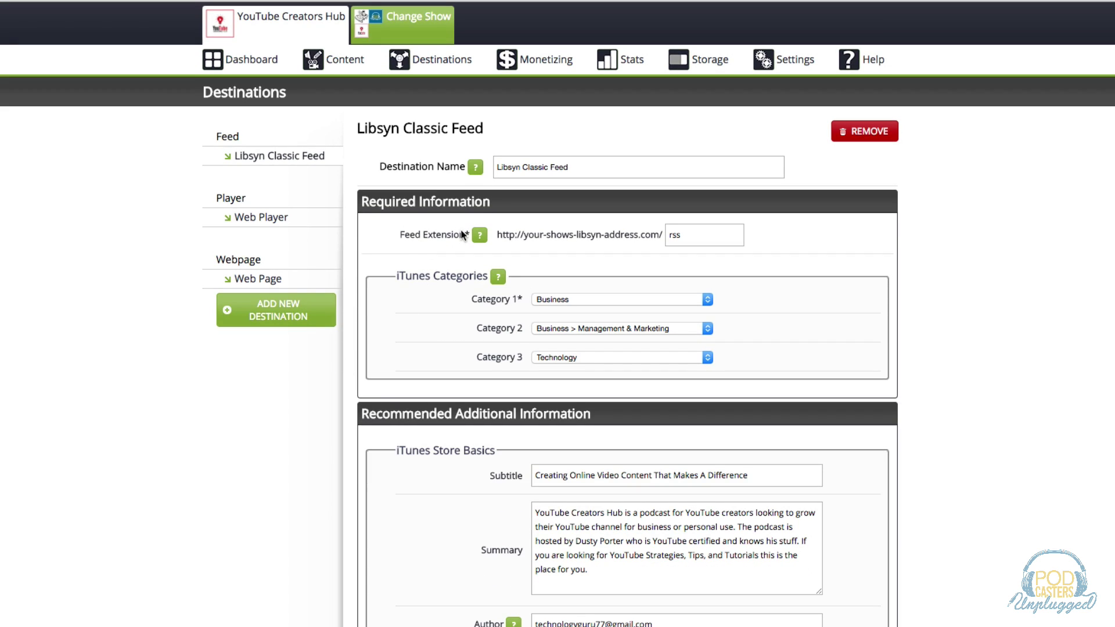
{"action": "scroll", "coordinate": [427, 367], "scroll_direction": "down", "scroll_amount": 1}
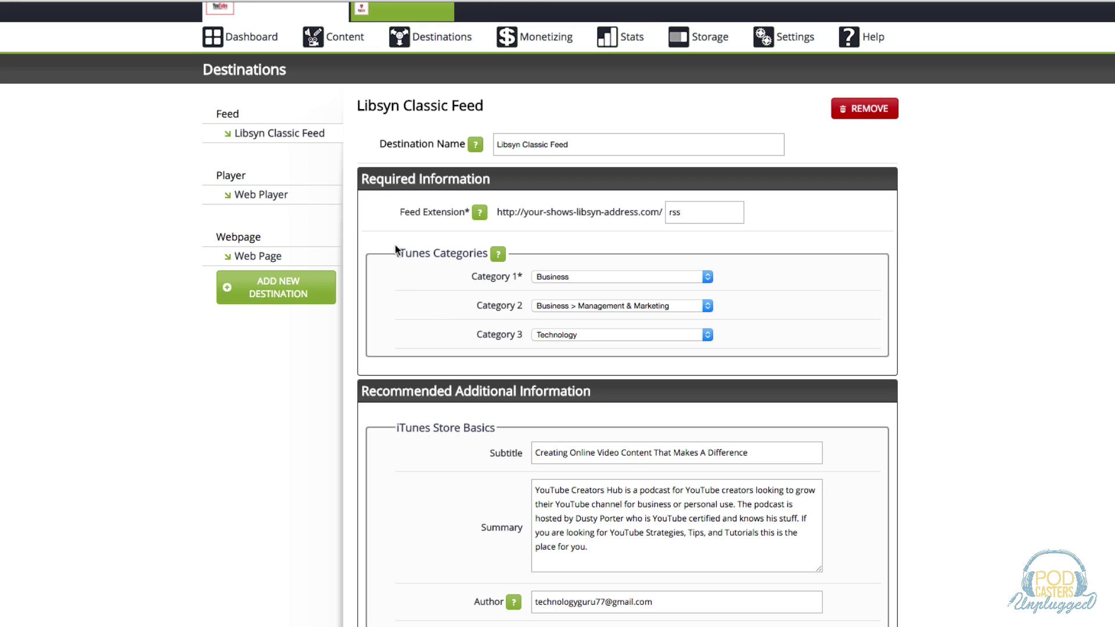
{"action": "scroll", "coordinate": [451, 332], "scroll_direction": "down", "scroll_amount": 3}
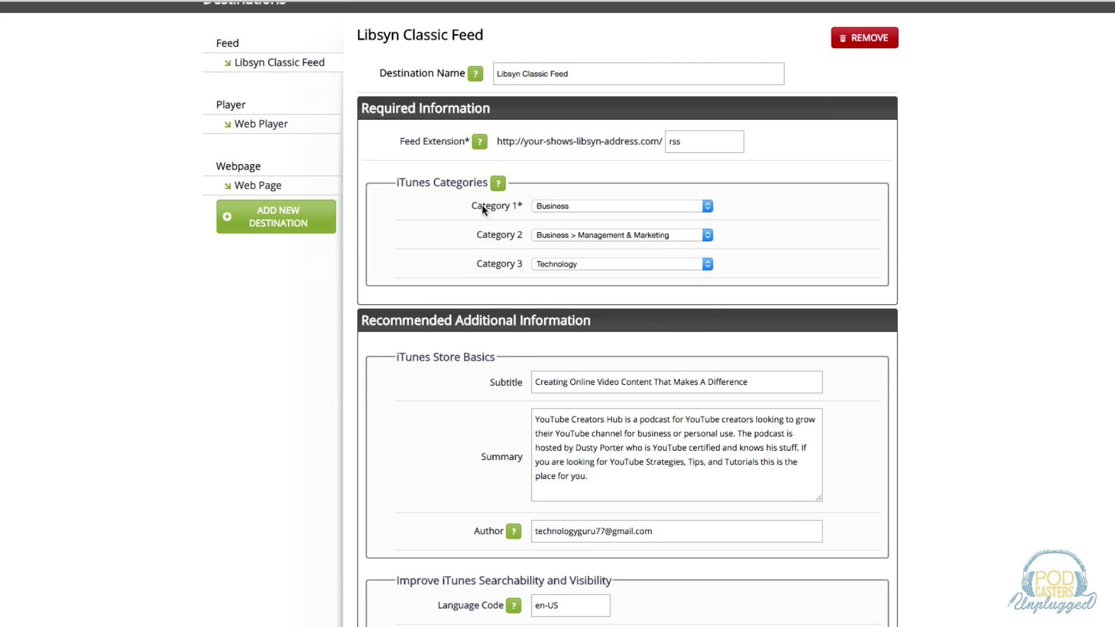
{"action": "scroll", "coordinate": [322, 408], "scroll_direction": "down", "scroll_amount": 2}
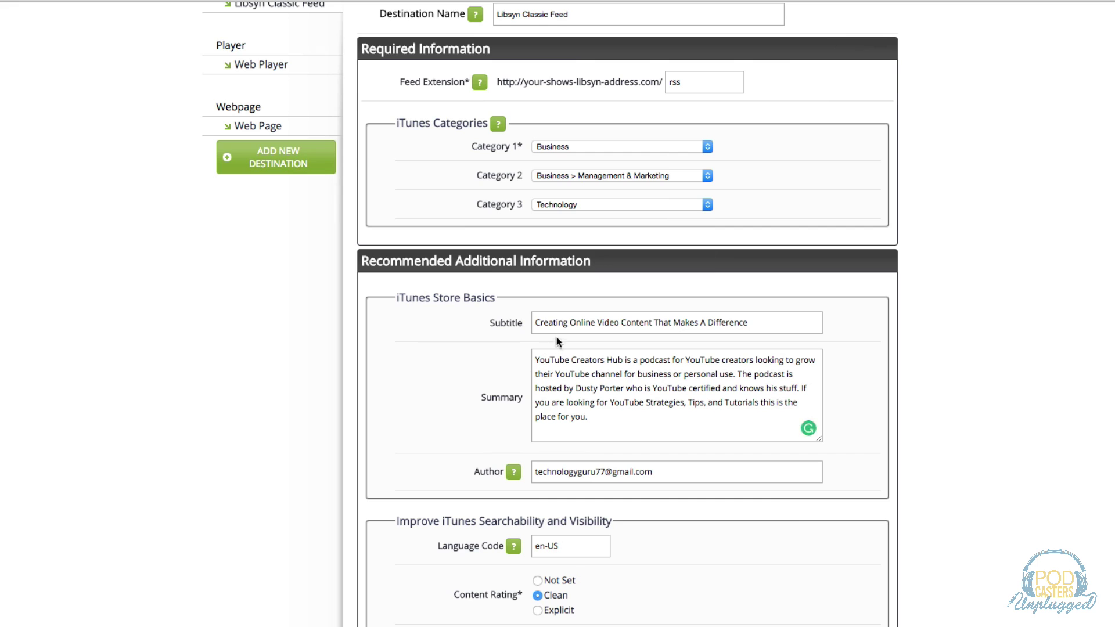
{"action": "scroll", "coordinate": [414, 377], "scroll_direction": "down", "scroll_amount": 1}
{"action": "scroll", "coordinate": [413, 377], "scroll_direction": "down", "scroll_amount": 2}
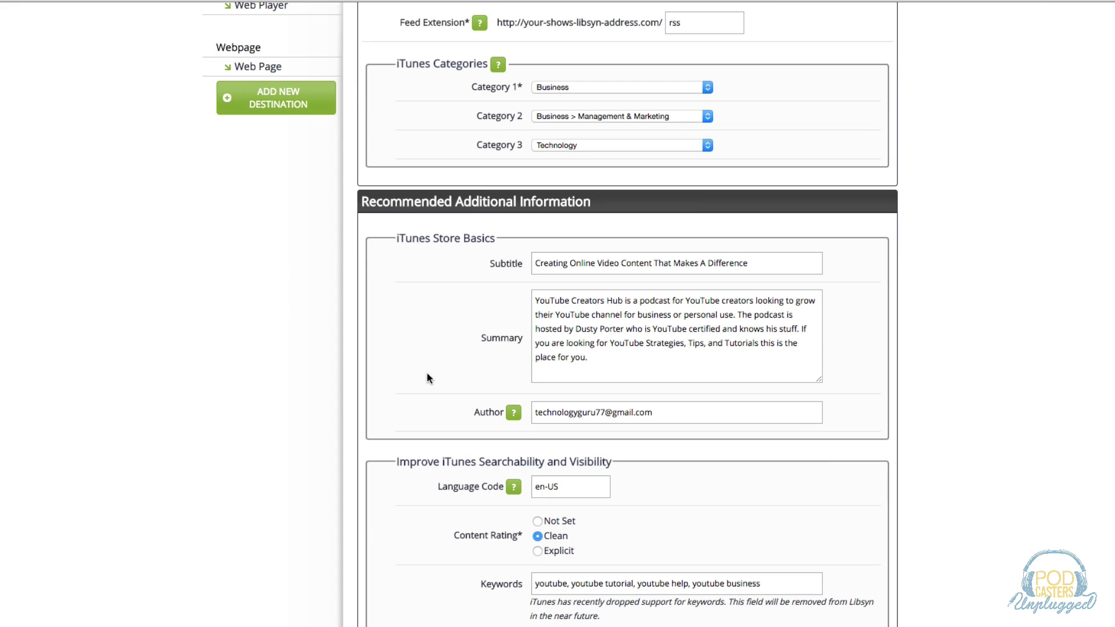
Replace the Author field's e-mail address with the host's full name.
{"action": "left_click", "coordinate": [582, 360]}
{"action": "key", "text": "super+a"}
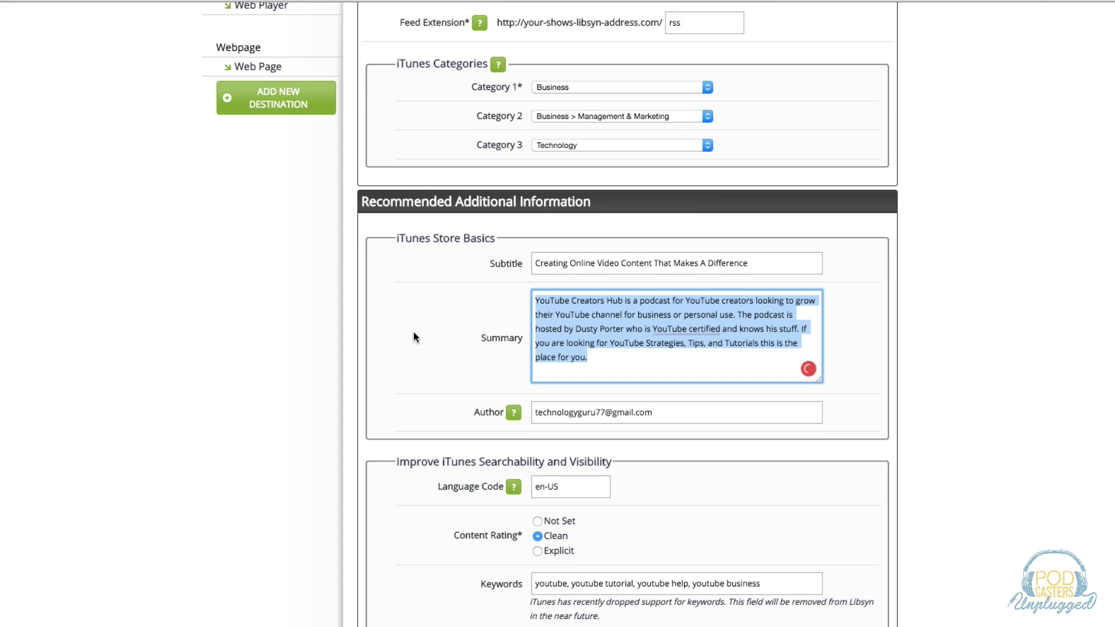
{"action": "scroll", "coordinate": [403, 340], "scroll_direction": "down", "scroll_amount": 1}
{"action": "left_click", "coordinate": [568, 392]}
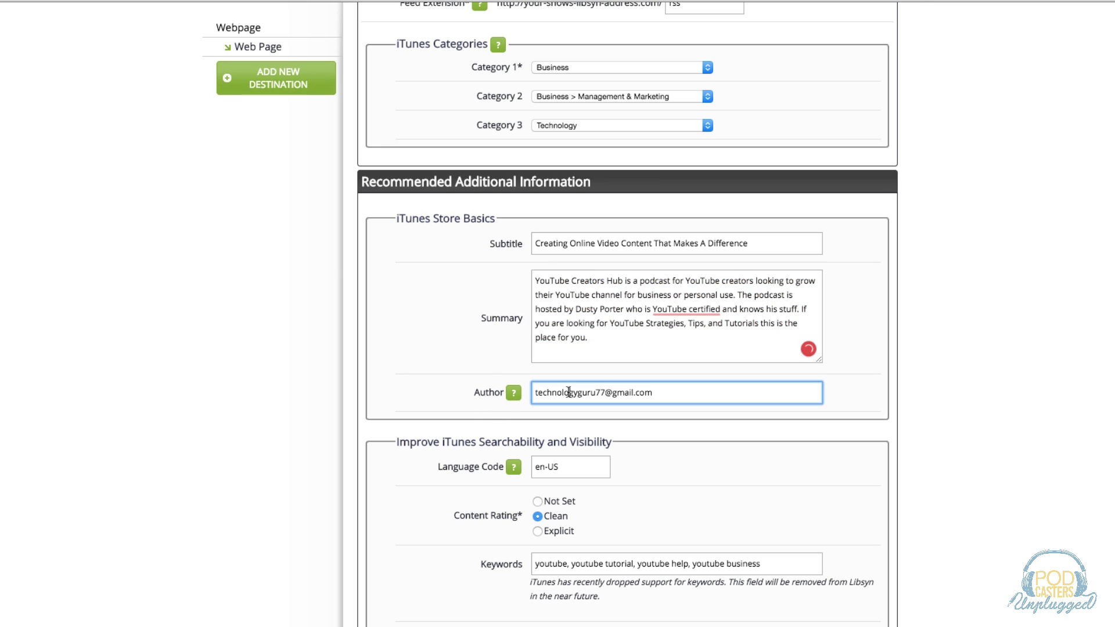
{"action": "key", "text": "super+a"}
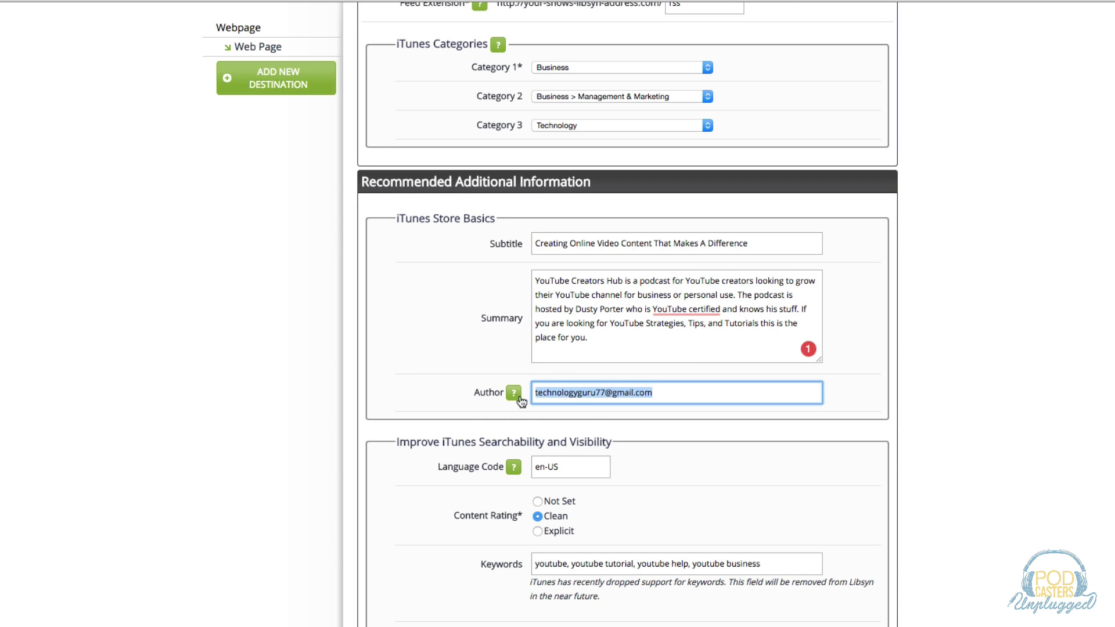
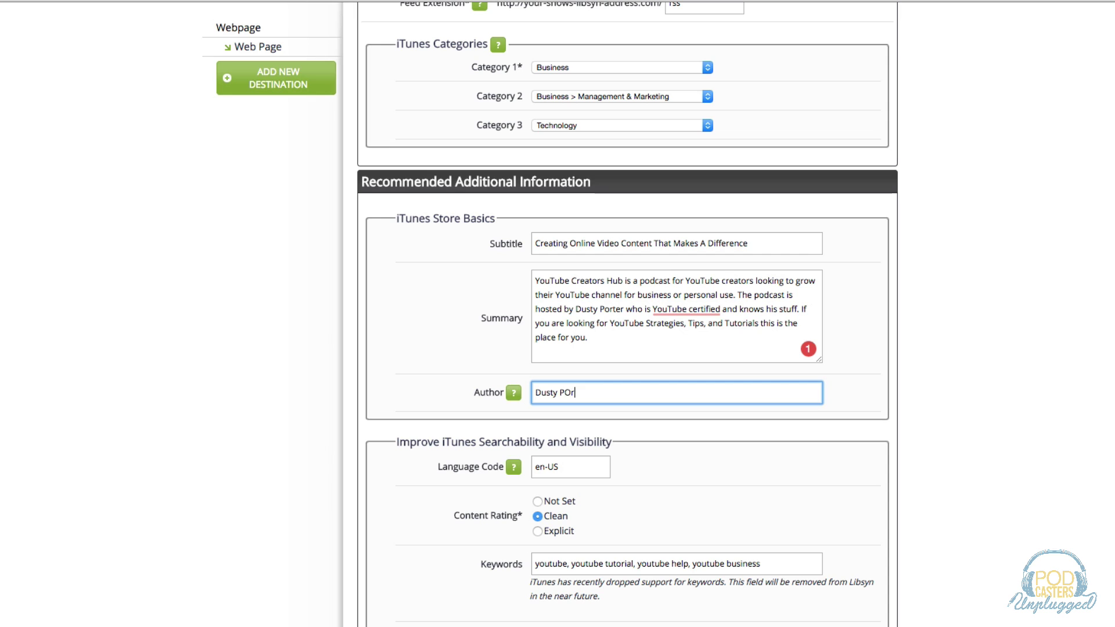
Review the Keywords and iTunes owner contact fields, leaving their values unchanged.
{"action": "scroll", "coordinate": [333, 471], "scroll_direction": "down", "scroll_amount": 2}
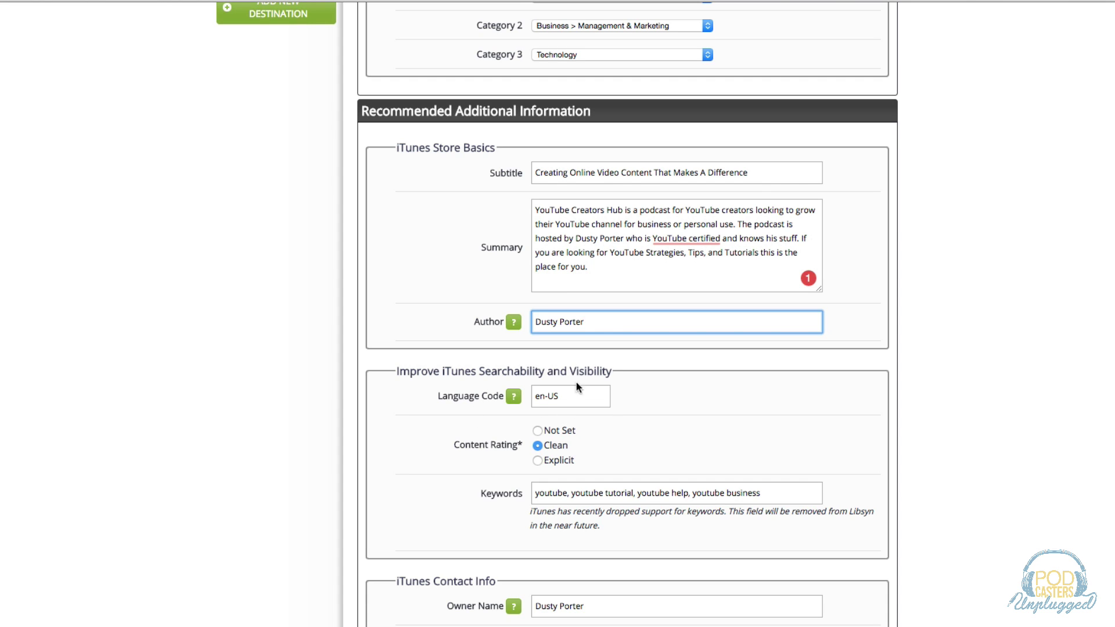
{"action": "scroll", "coordinate": [402, 436], "scroll_direction": "down", "scroll_amount": 2}
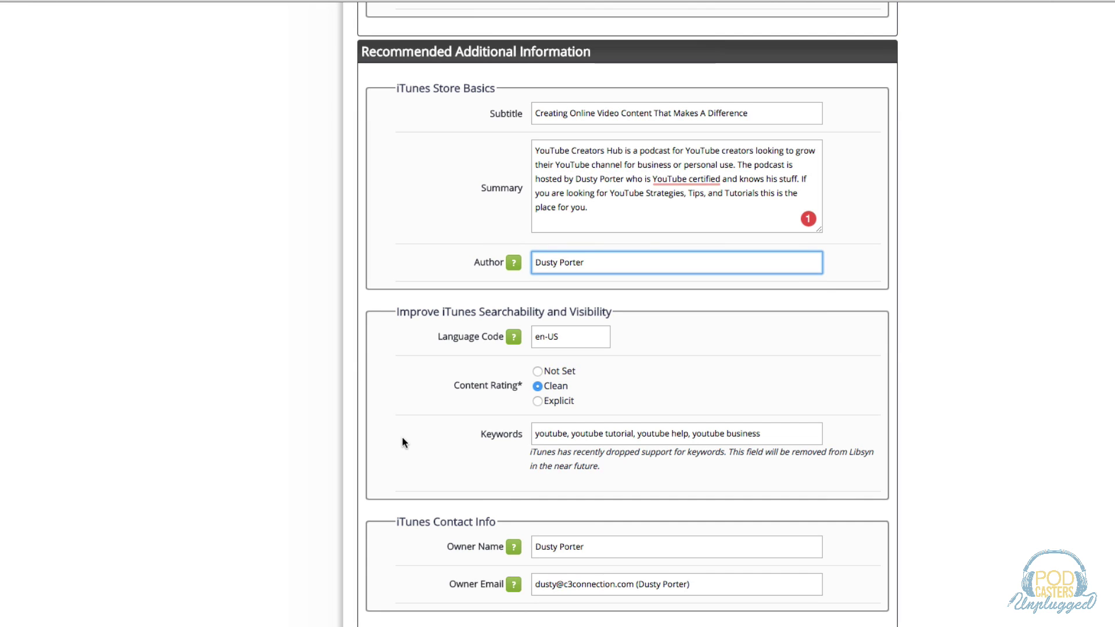
{"action": "left_click", "coordinate": [537, 401]}
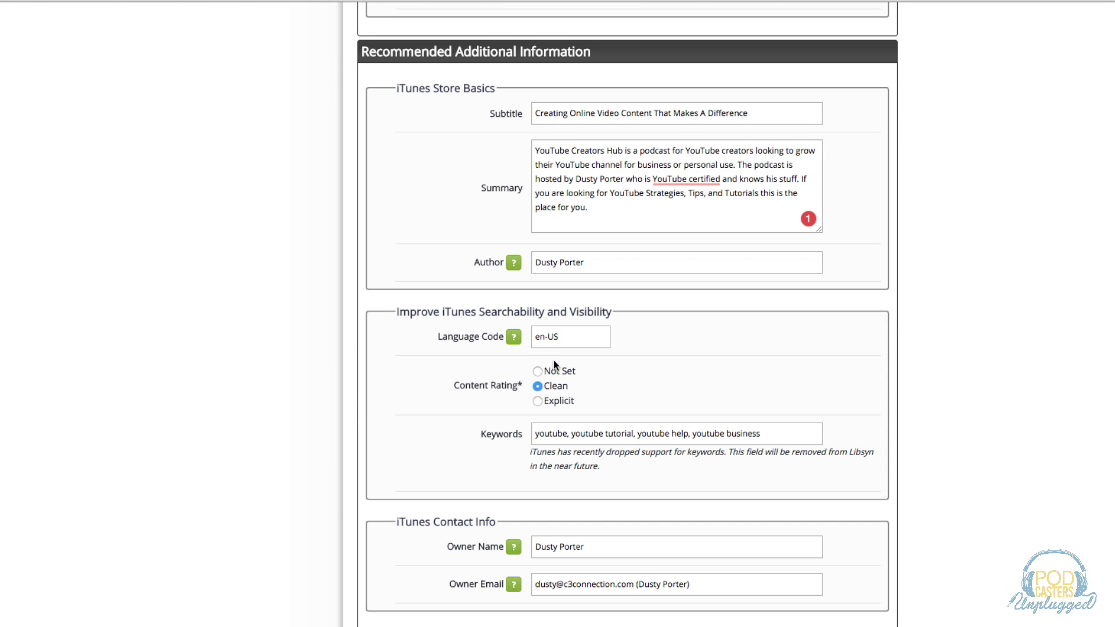
{"action": "scroll", "coordinate": [391, 427], "scroll_direction": "down", "scroll_amount": 1}
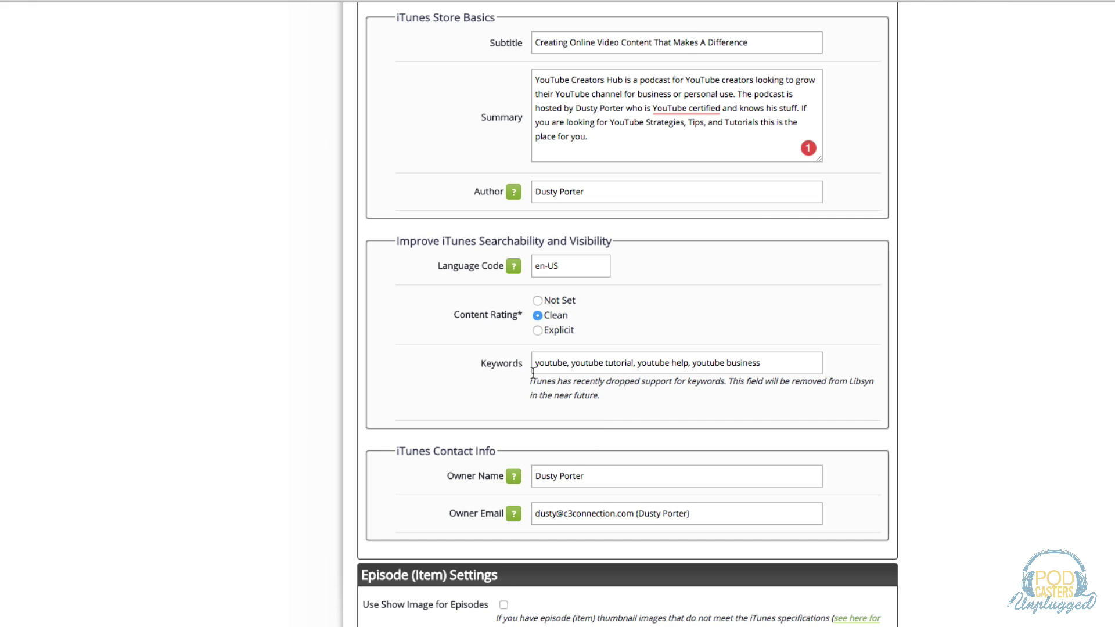
{"action": "left_click_drag", "start_coordinate": [533, 372], "coordinate": [777, 367]}
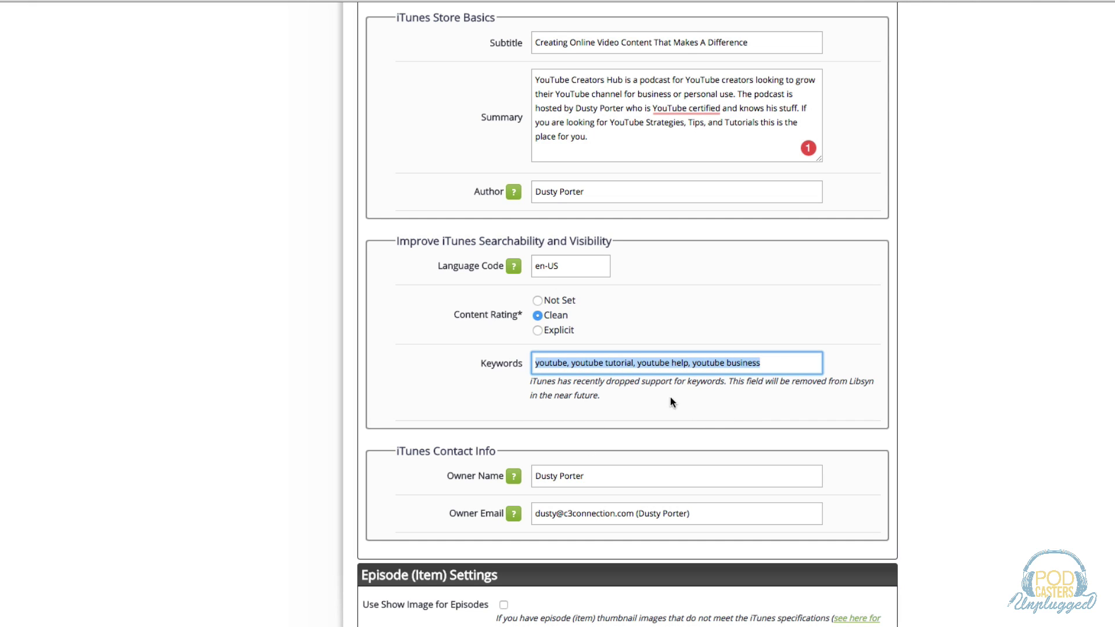
{"action": "scroll", "coordinate": [378, 476], "scroll_direction": "down", "scroll_amount": 1}
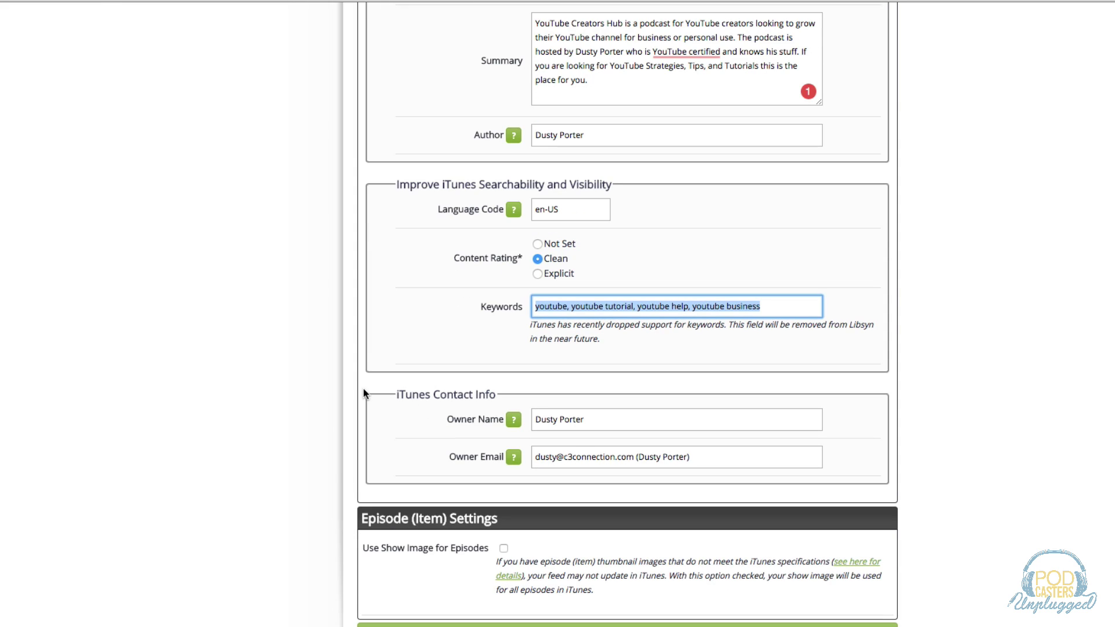
{"action": "left_click_drag", "start_coordinate": [448, 420], "coordinate": [506, 422]}
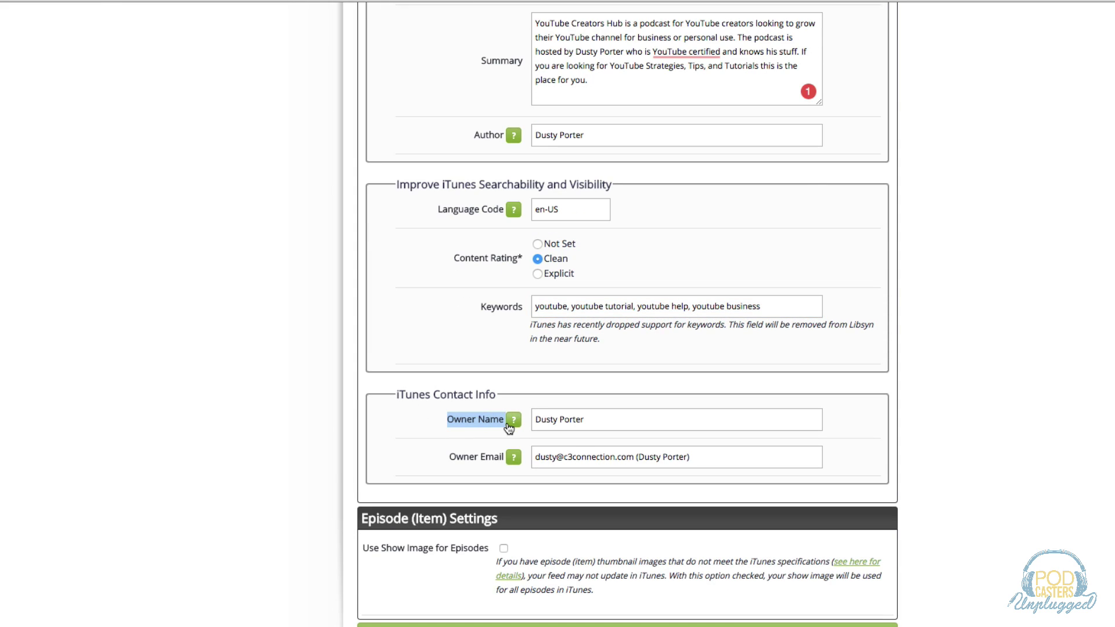
{"action": "left_click", "coordinate": [546, 459]}
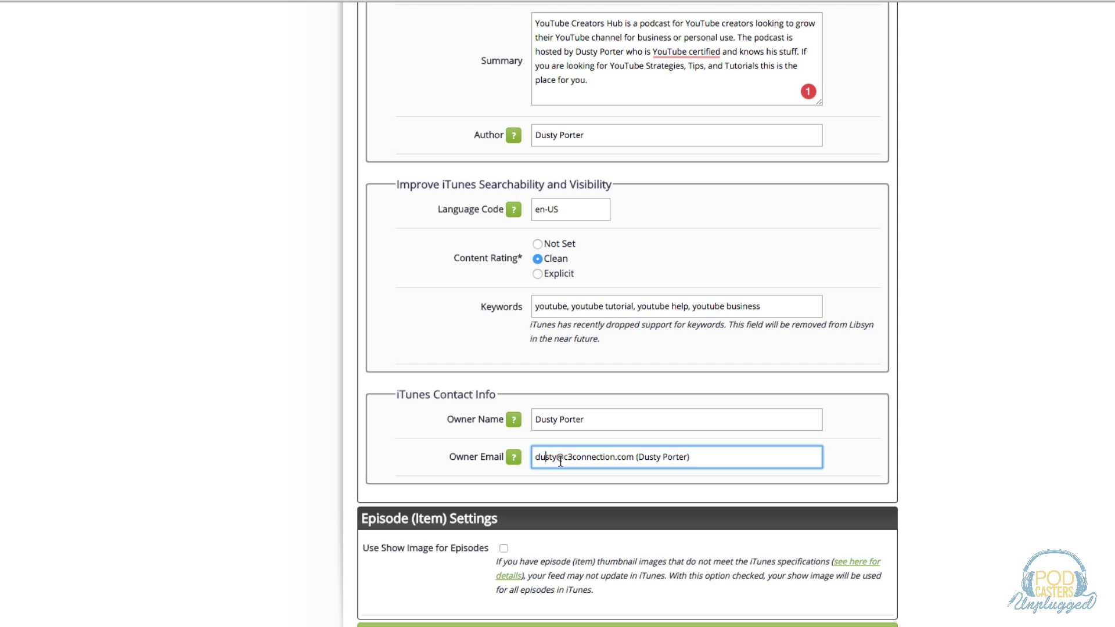
{"action": "left_click", "coordinate": [538, 457]}
{"action": "scroll", "coordinate": [253, 459], "scroll_direction": "down", "scroll_amount": 2}
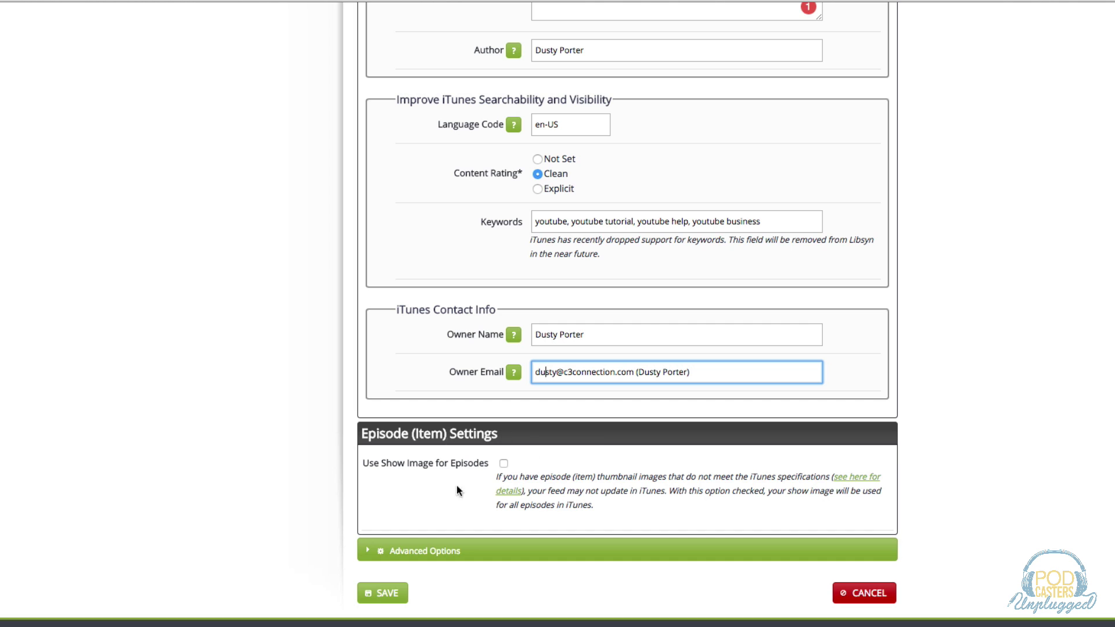
Expand Advanced Options, keep the Show Title Override as is, and save the Classic Feed.
{"action": "left_click", "coordinate": [386, 550]}
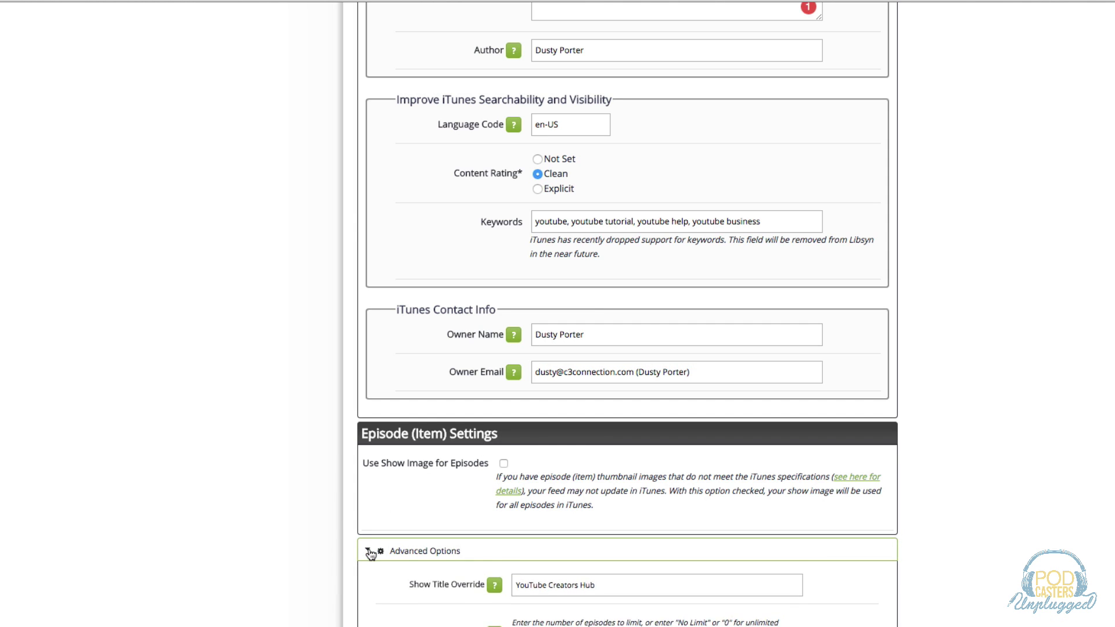
{"action": "scroll", "coordinate": [306, 527], "scroll_direction": "down", "scroll_amount": 5}
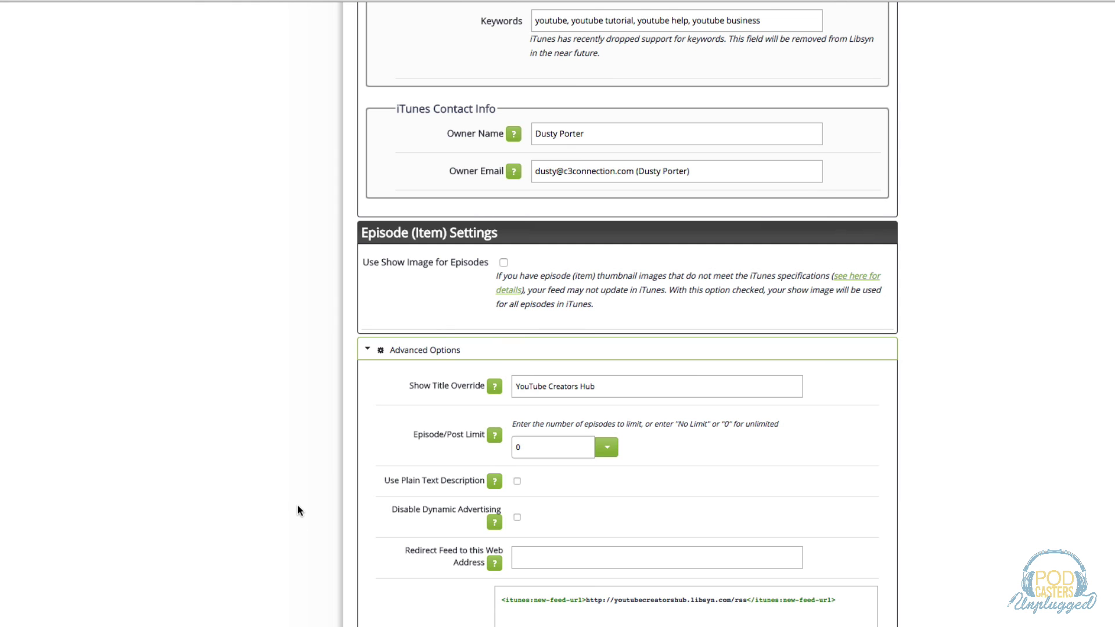
{"action": "scroll", "coordinate": [294, 509], "scroll_direction": "down", "scroll_amount": 1}
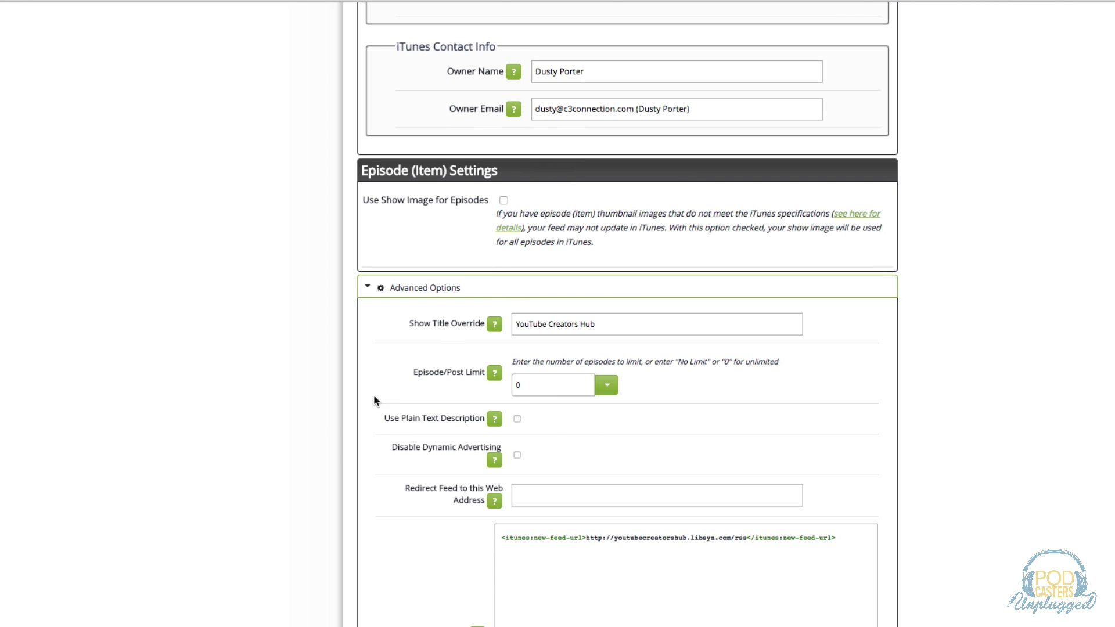
{"action": "scroll", "coordinate": [368, 400], "scroll_direction": "down", "scroll_amount": 4}
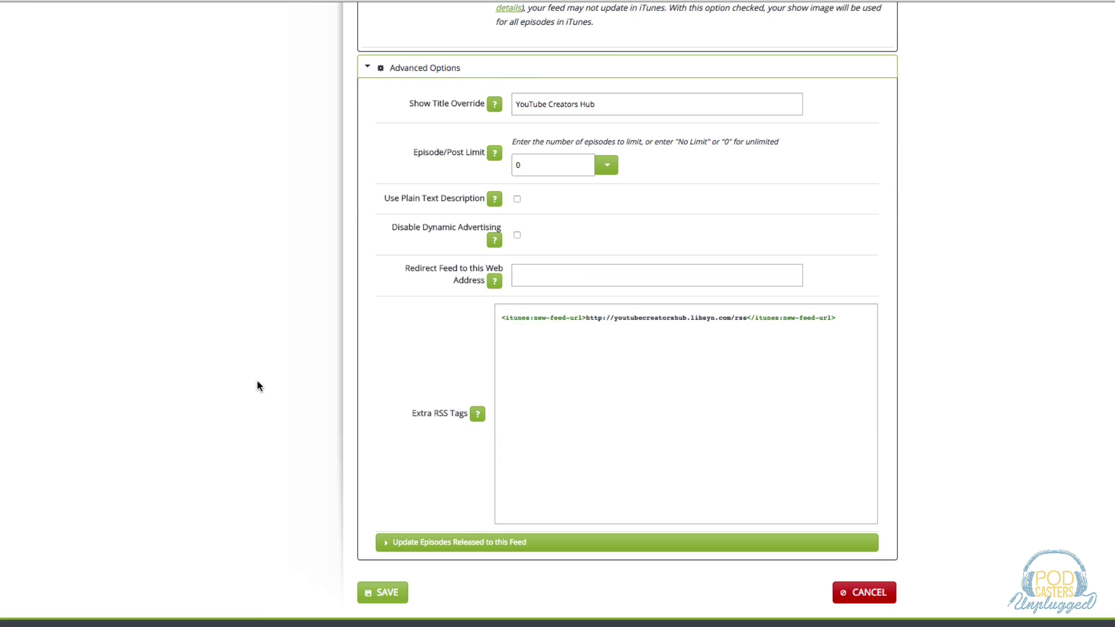
{"action": "left_click", "coordinate": [384, 595]}
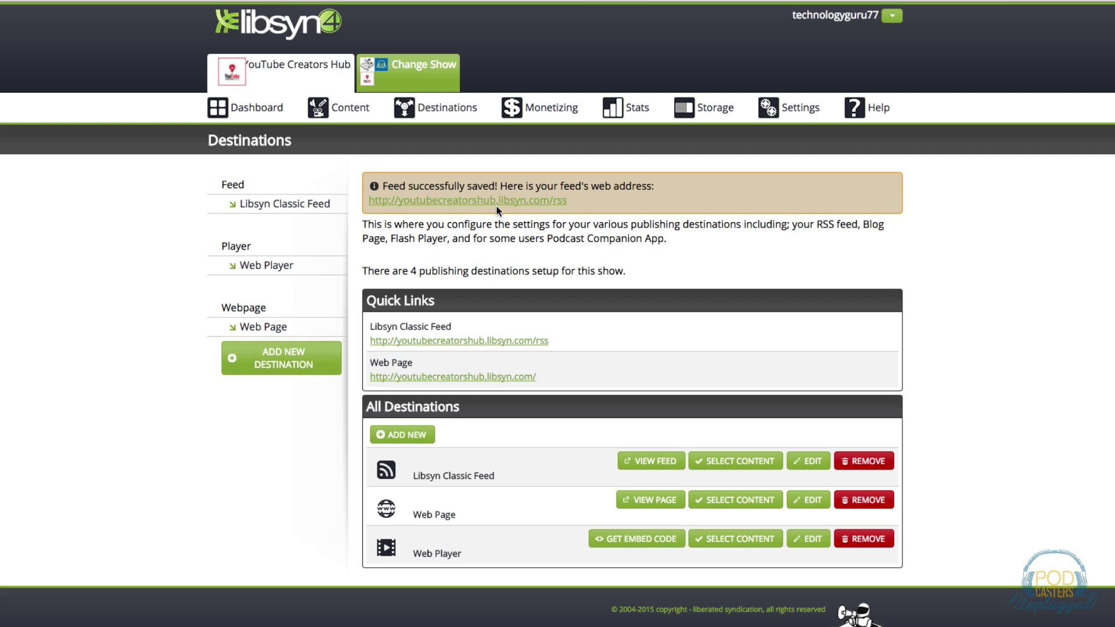
Open Edit Show Settings from the Settings menu.
{"action": "mouse_move", "coordinate": [802, 111]}
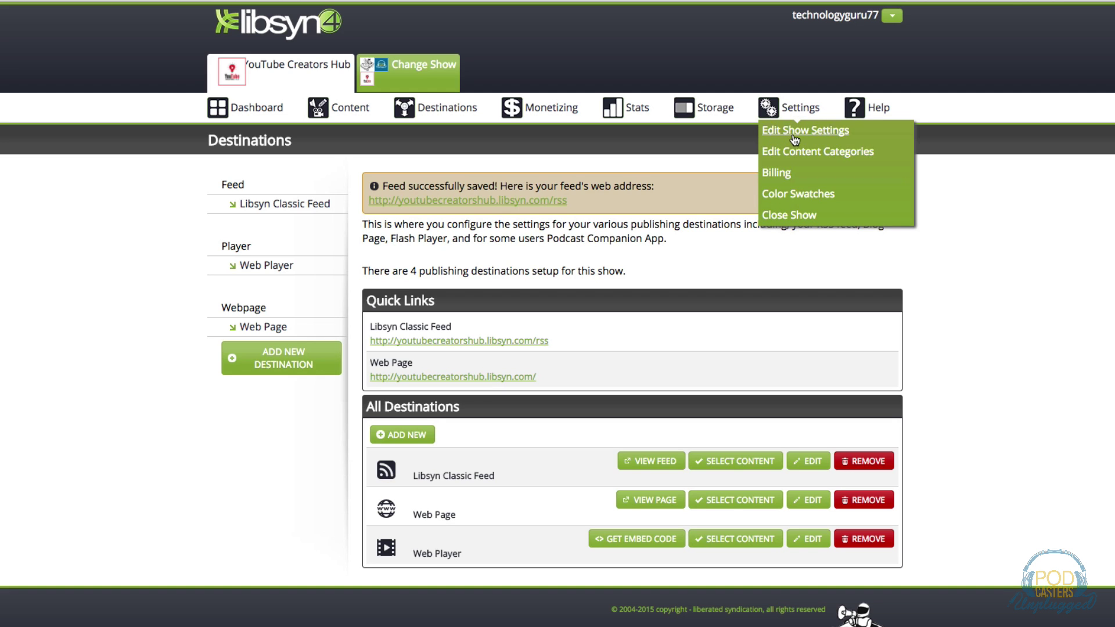
{"action": "left_click", "coordinate": [794, 138]}
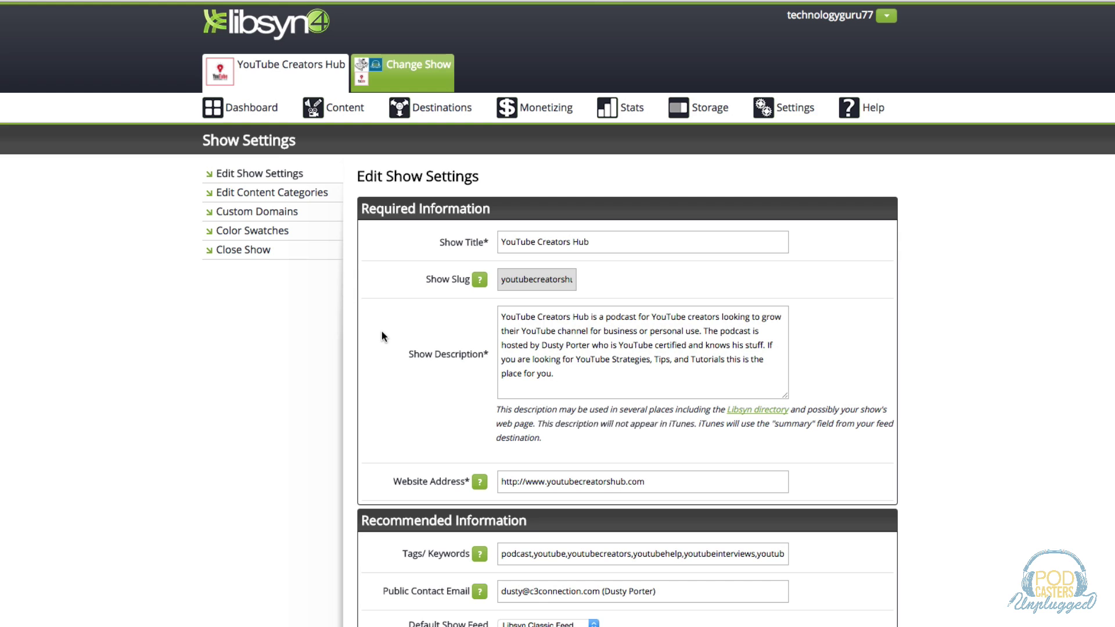
{"action": "left_click", "coordinate": [586, 241]}
{"action": "triple_click", "coordinate": [587, 241]}
{"action": "scroll", "coordinate": [424, 375], "scroll_direction": "down", "scroll_amount": 1}
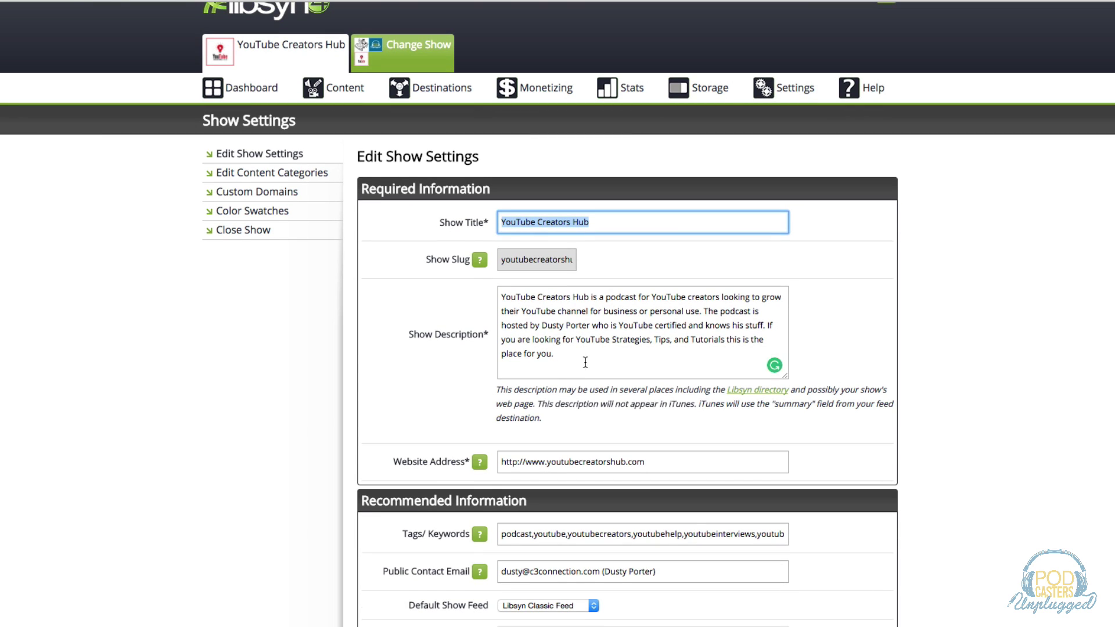
{"action": "left_click_drag", "start_coordinate": [586, 362], "coordinate": [483, 288]}
{"action": "scroll", "coordinate": [404, 335], "scroll_direction": "down", "scroll_amount": 2}
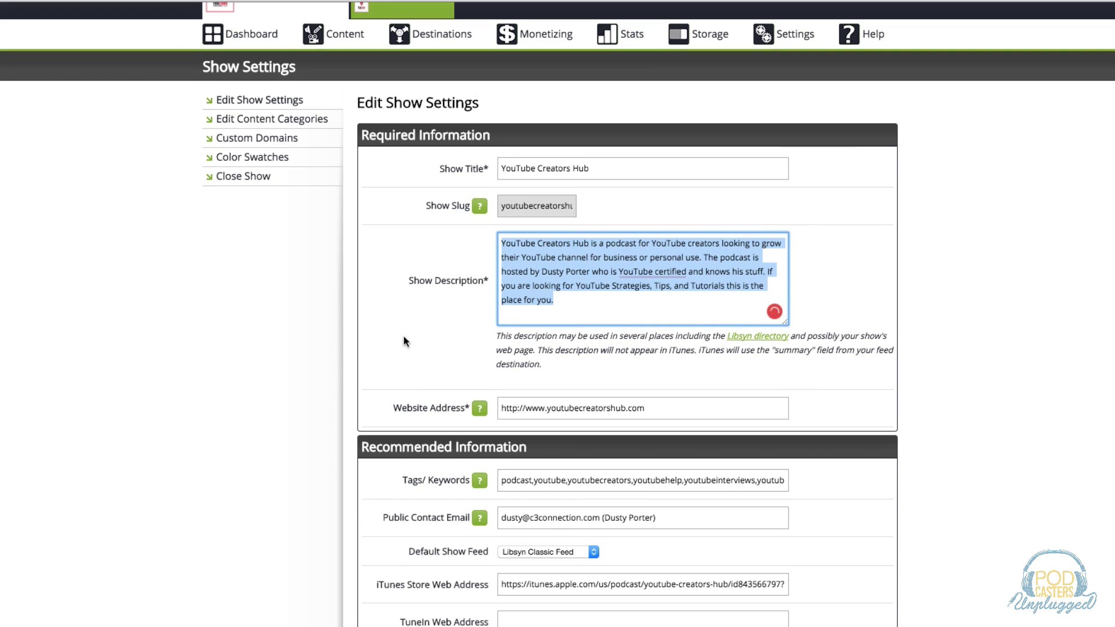
{"action": "left_click", "coordinate": [530, 408]}
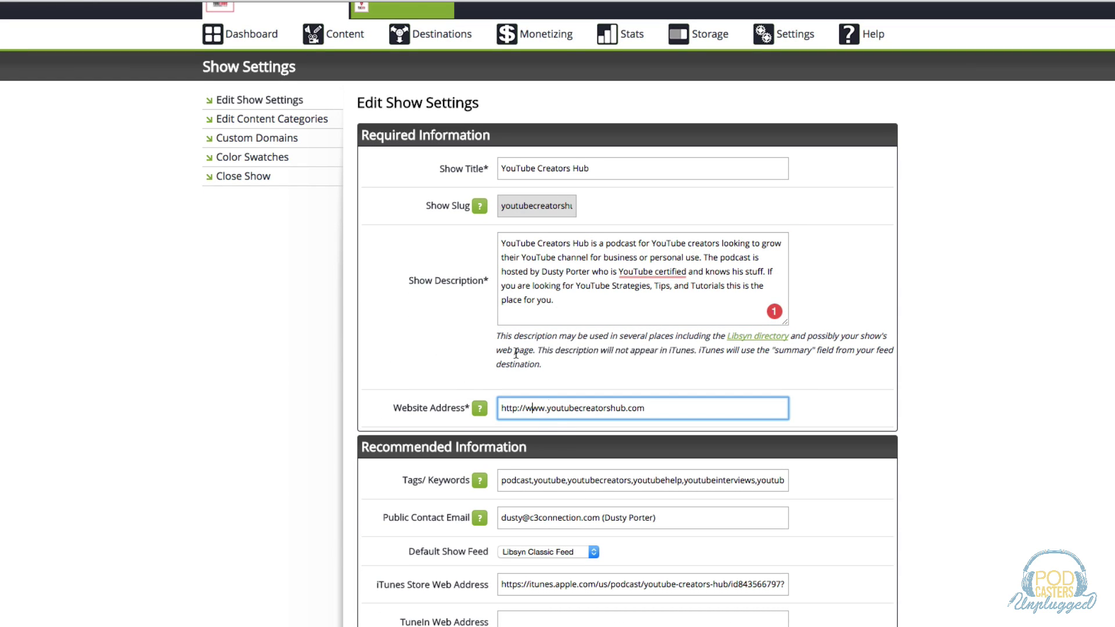
{"action": "scroll", "coordinate": [291, 476], "scroll_direction": "down", "scroll_amount": 3}
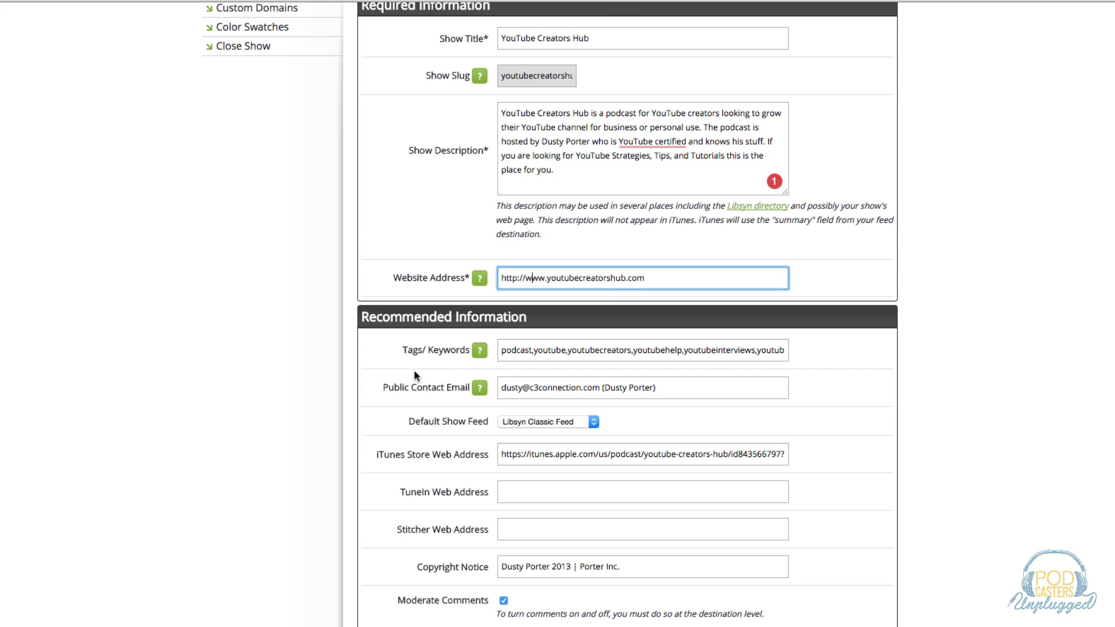
{"action": "left_click", "coordinate": [555, 353]}
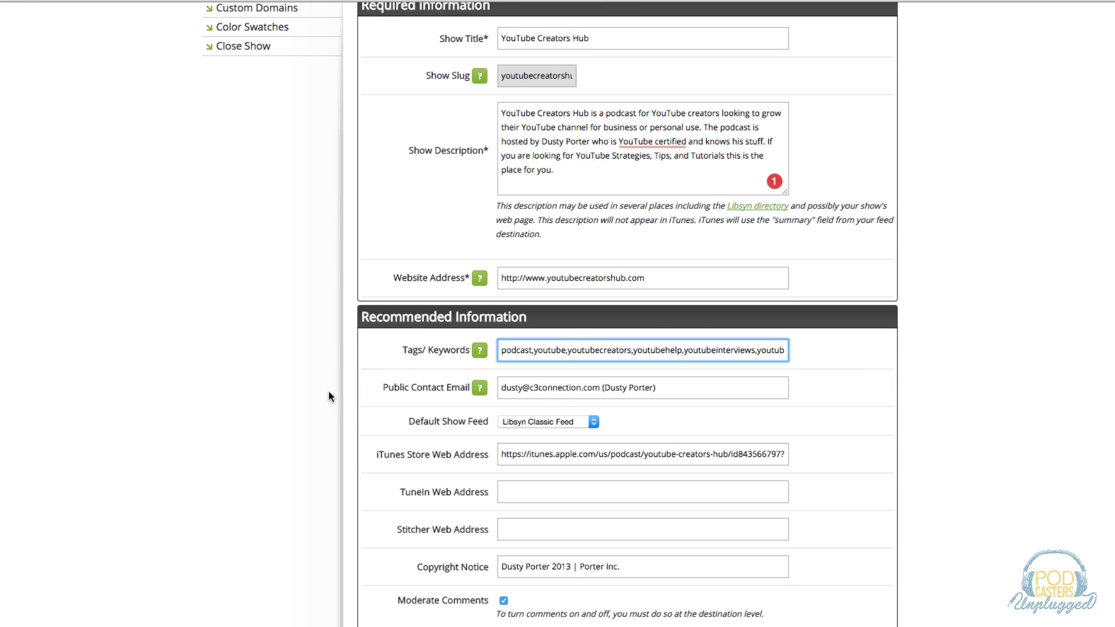
{"action": "scroll", "coordinate": [327, 399], "scroll_direction": "down", "scroll_amount": 1}
{"action": "left_click", "coordinate": [533, 364]}
{"action": "scroll", "coordinate": [313, 420], "scroll_direction": "down", "scroll_amount": 1}
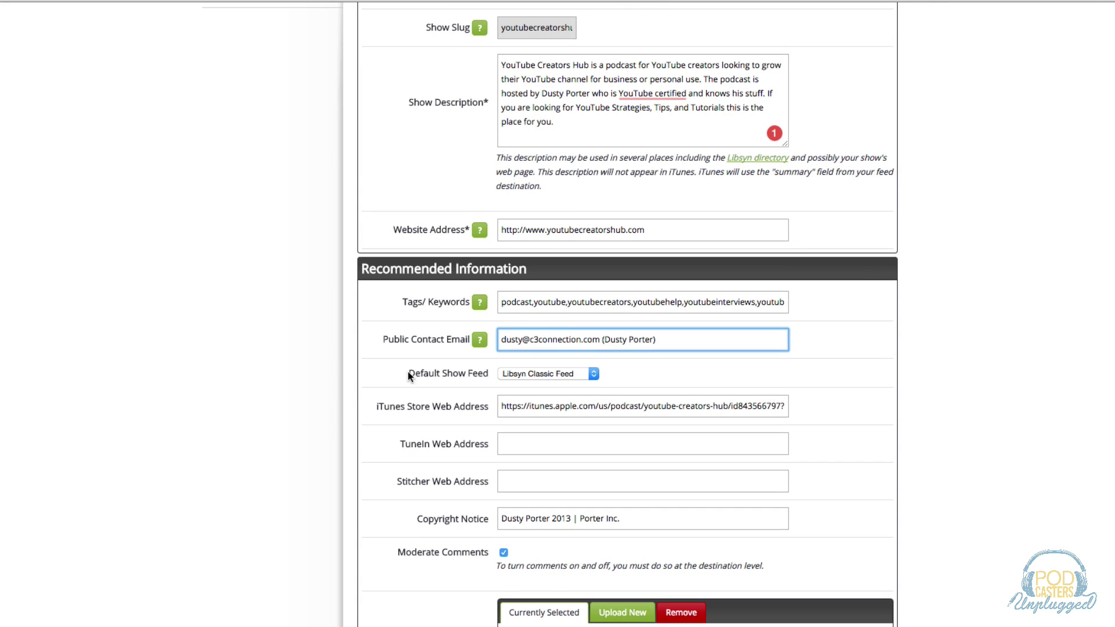
{"action": "left_click", "coordinate": [517, 373]}
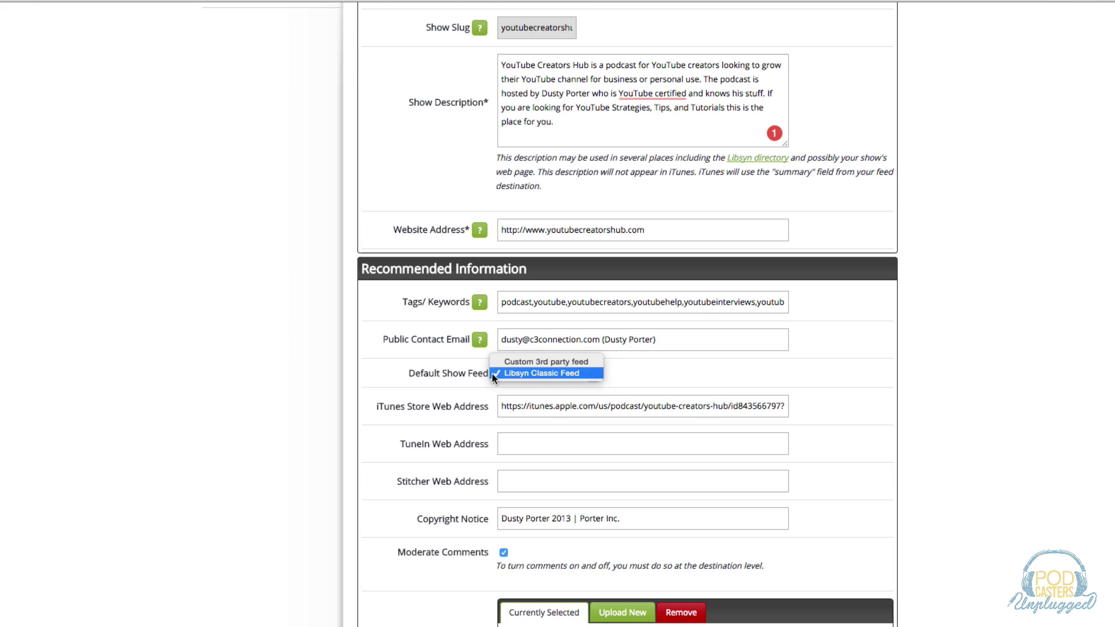
{"action": "left_click", "coordinate": [553, 372]}
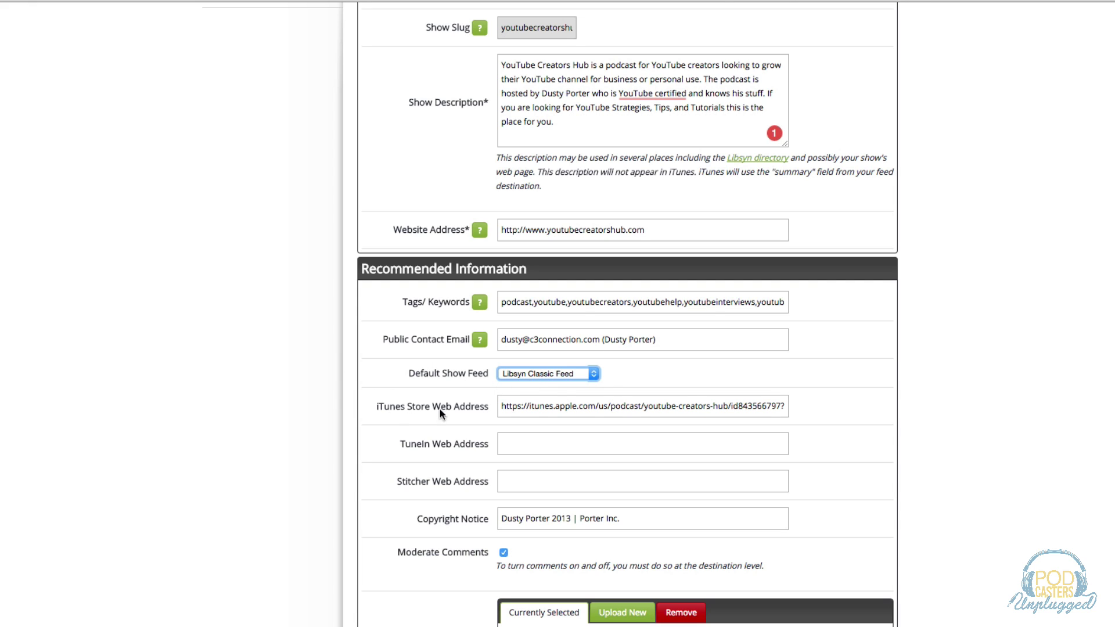
{"action": "left_click", "coordinate": [542, 406]}
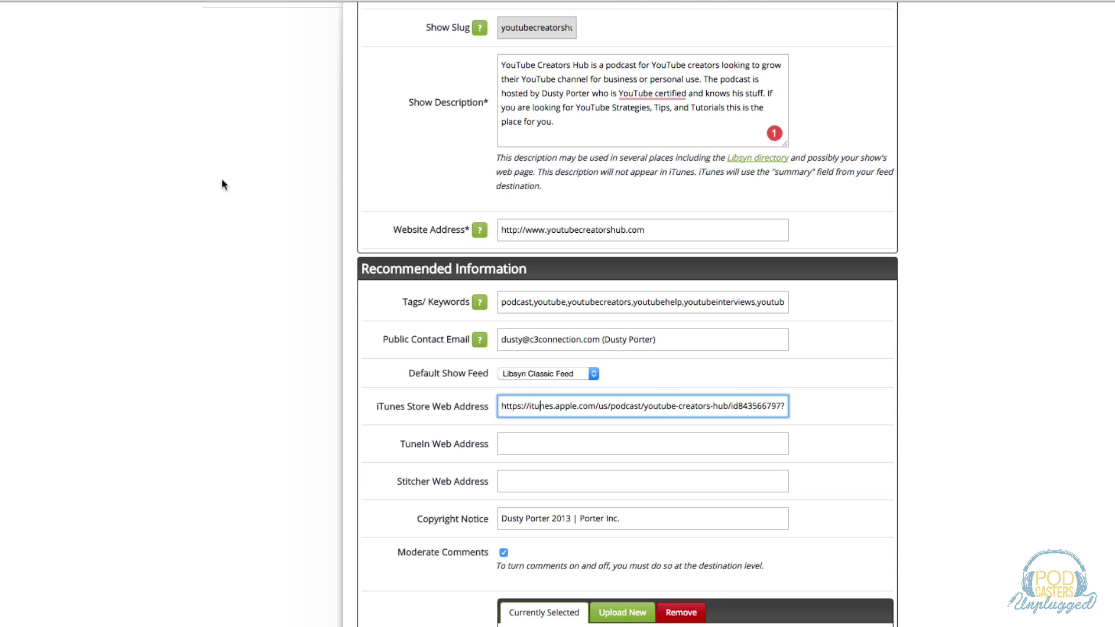
{"action": "left_click_drag", "start_coordinate": [501, 406], "coordinate": [768, 424]}
{"action": "scroll", "coordinate": [340, 400], "scroll_direction": "down", "scroll_amount": 2}
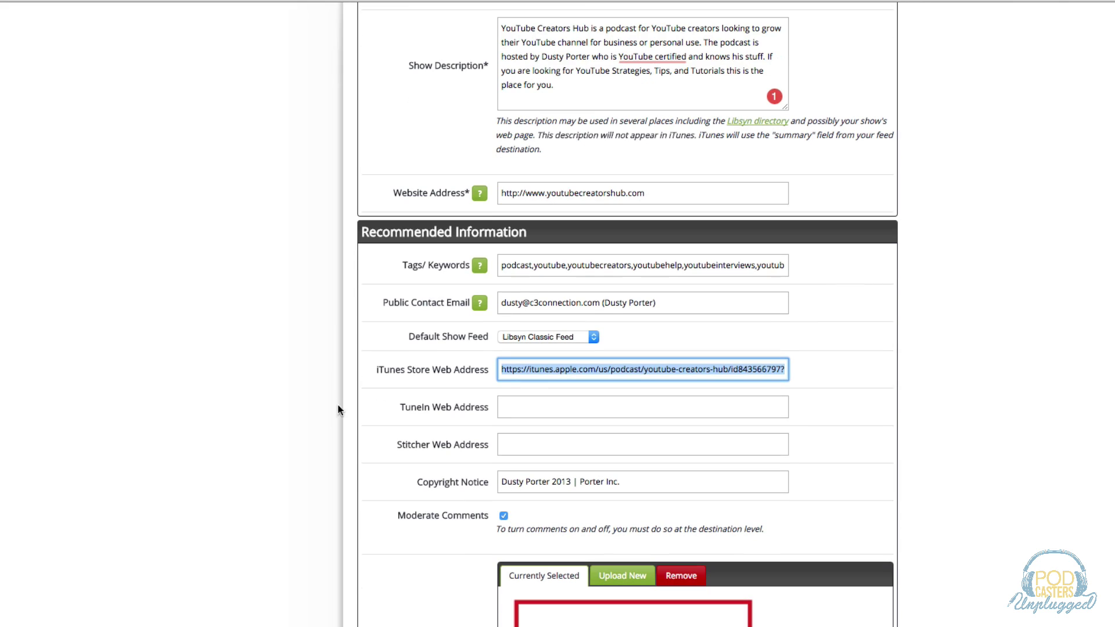
{"action": "scroll", "coordinate": [325, 389], "scroll_direction": "down", "scroll_amount": 1}
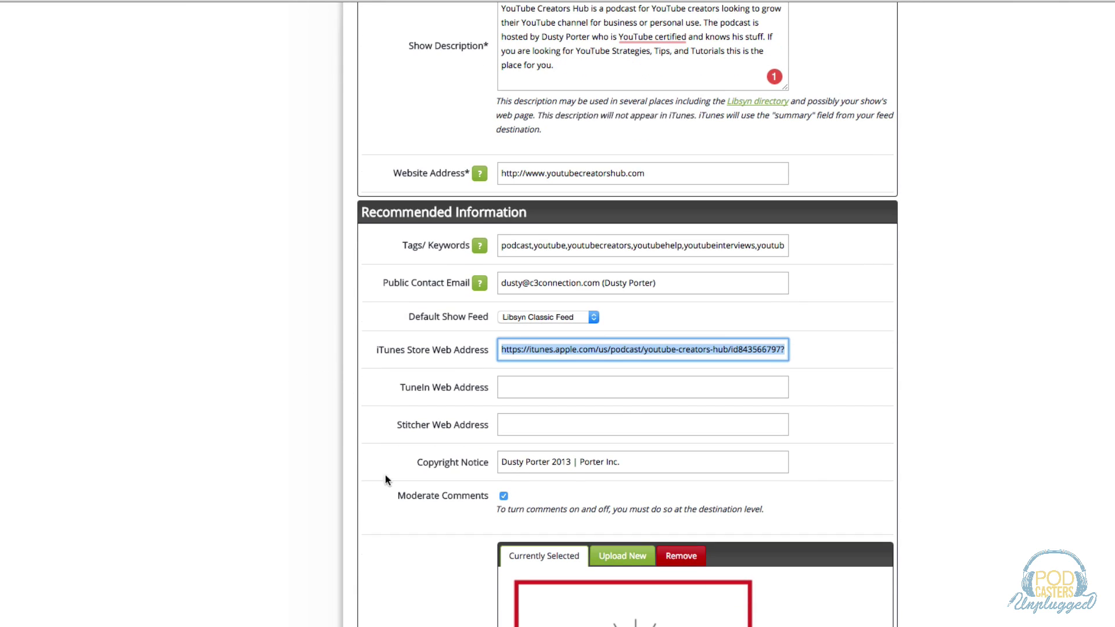
{"action": "left_click_drag", "start_coordinate": [501, 462], "coordinate": [625, 463]}
{"action": "scroll", "coordinate": [383, 444], "scroll_direction": "down", "scroll_amount": 5}
{"action": "scroll", "coordinate": [386, 458], "scroll_direction": "down", "scroll_amount": 2}
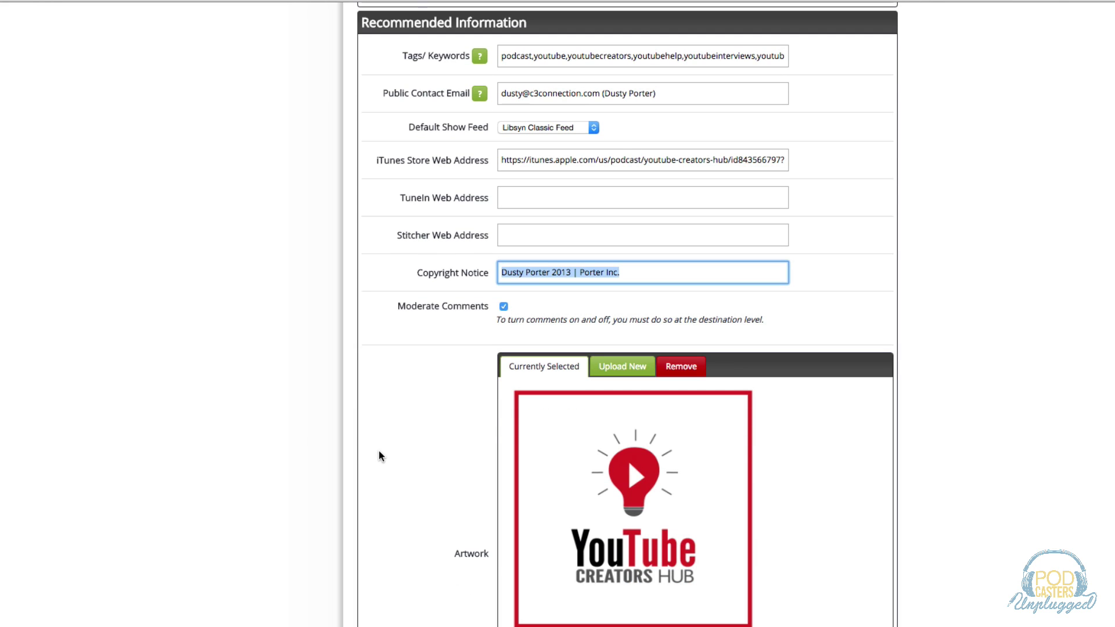
{"action": "scroll", "coordinate": [432, 430], "scroll_direction": "down", "scroll_amount": 1}
{"action": "scroll", "coordinate": [423, 440], "scroll_direction": "down", "scroll_amount": 1}
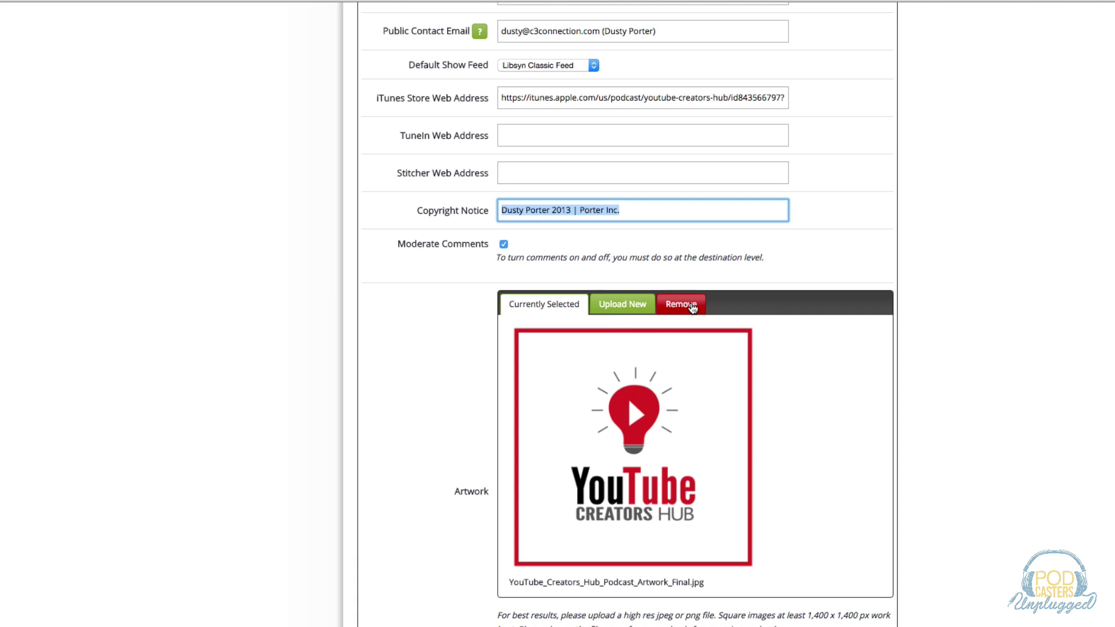
{"action": "mouse_move", "coordinate": [615, 493]}
{"action": "scroll", "coordinate": [296, 426], "scroll_direction": "down", "scroll_amount": 2}
{"action": "scroll", "coordinate": [296, 427], "scroll_direction": "down", "scroll_amount": 2}
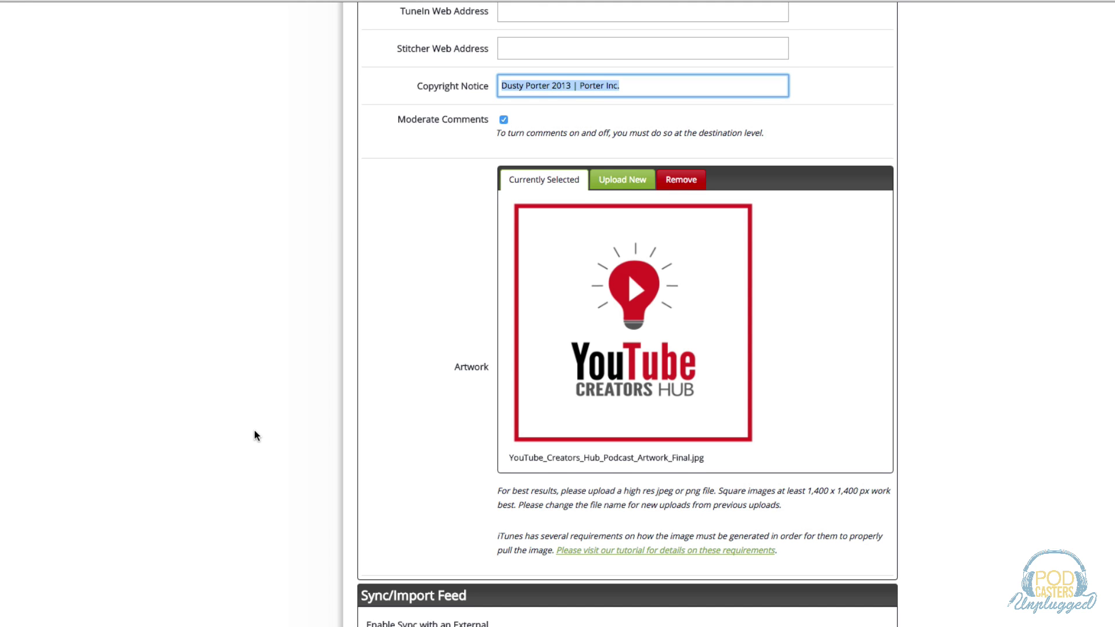
Scroll to the bottom of Edit Show Settings and save the show settings.
{"action": "scroll", "coordinate": [256, 434], "scroll_direction": "down", "scroll_amount": 3}
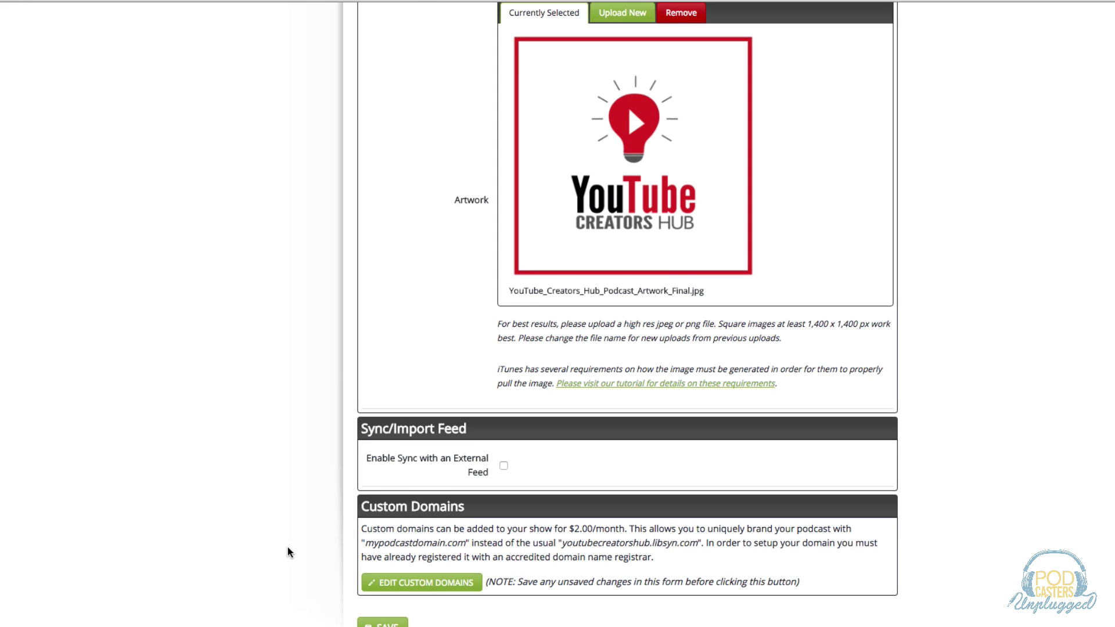
{"action": "scroll", "coordinate": [326, 575], "scroll_direction": "down", "scroll_amount": 1}
{"action": "left_click", "coordinate": [394, 604]}
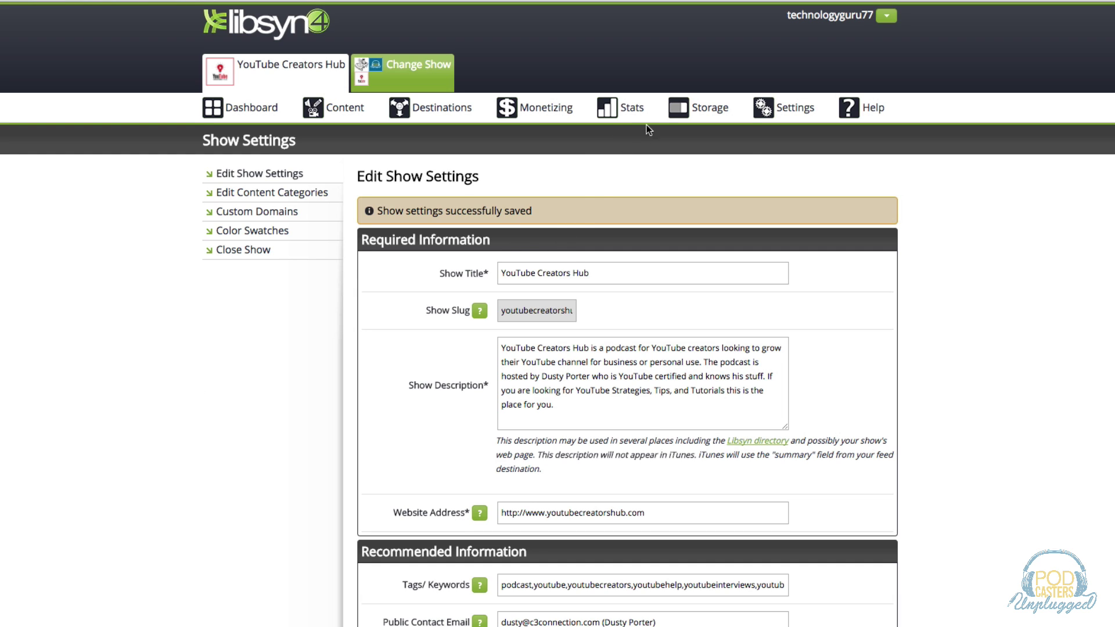
Open the show's download statistics and adjust the chart's date range.
{"action": "mouse_move", "coordinate": [633, 110]}
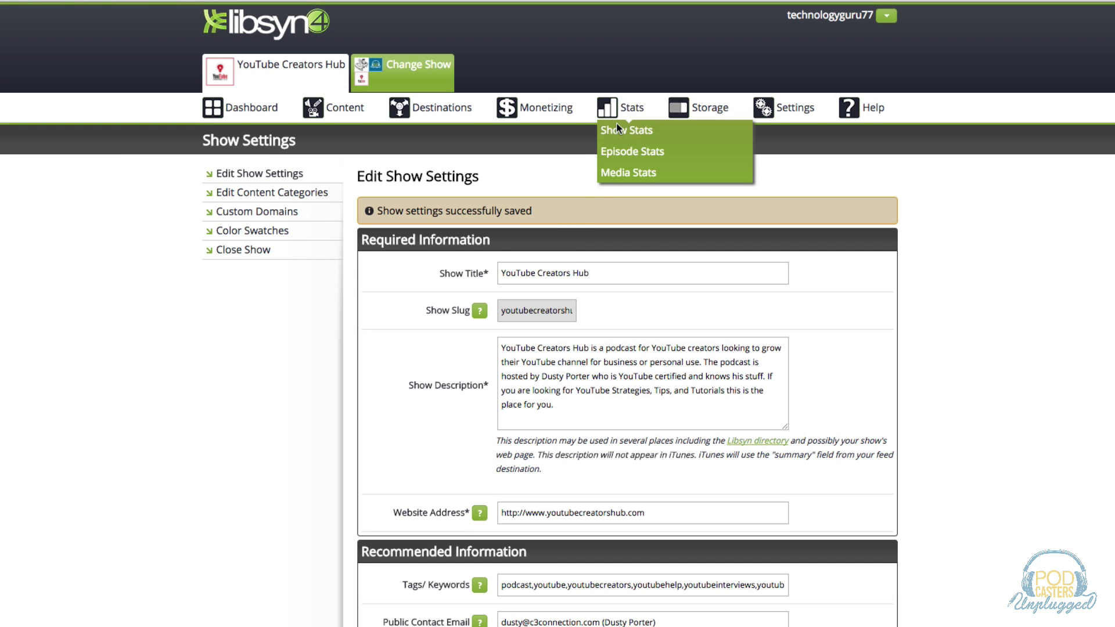
{"action": "left_click", "coordinate": [616, 130]}
{"action": "scroll", "coordinate": [239, 390], "scroll_direction": "down", "scroll_amount": 3}
{"action": "scroll", "coordinate": [240, 396], "scroll_direction": "down", "scroll_amount": 2}
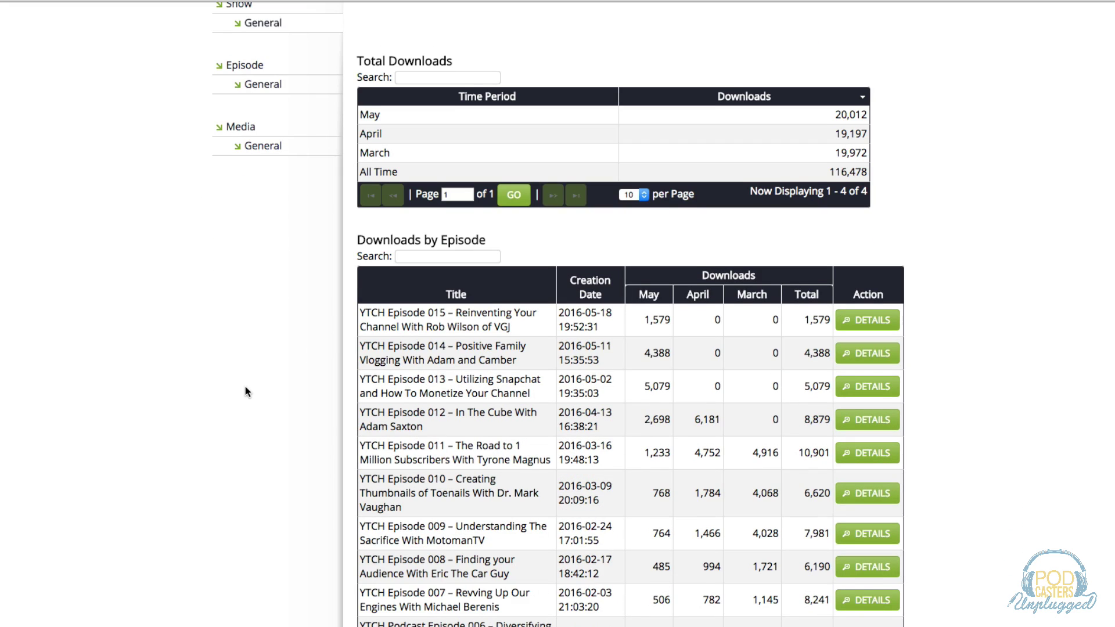
{"action": "scroll", "coordinate": [241, 389], "scroll_direction": "down", "scroll_amount": 9}
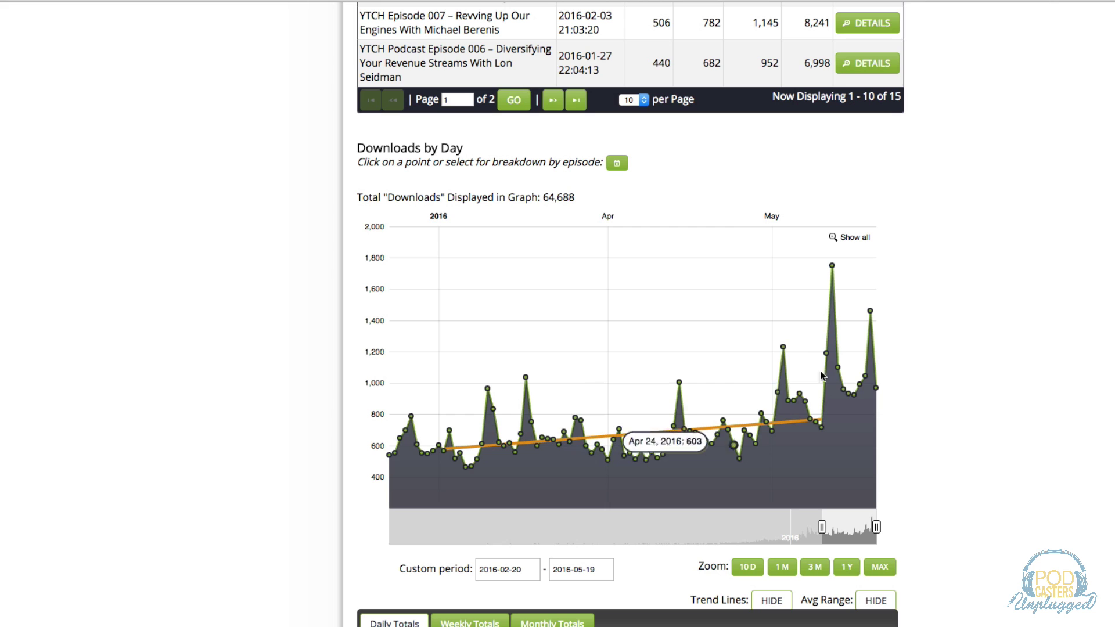
{"action": "mouse_move", "coordinate": [822, 527]}
{"action": "left_mouse_down"}
{"action": "mouse_move", "coordinate": [671, 543]}
{"action": "mouse_move", "coordinate": [810, 540]}
{"action": "left_mouse_up"}
{"action": "scroll", "coordinate": [244, 384], "scroll_direction": "down", "scroll_amount": 10}
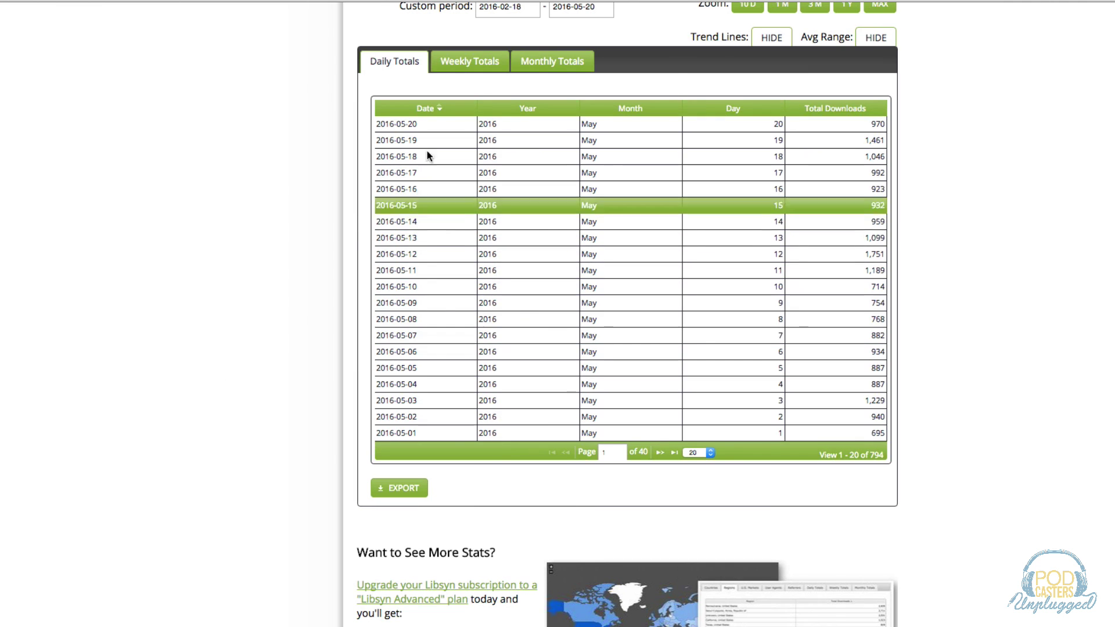
View downloads as Weekly Totals, then return to the show's Dashboard.
{"action": "left_click", "coordinate": [469, 60]}
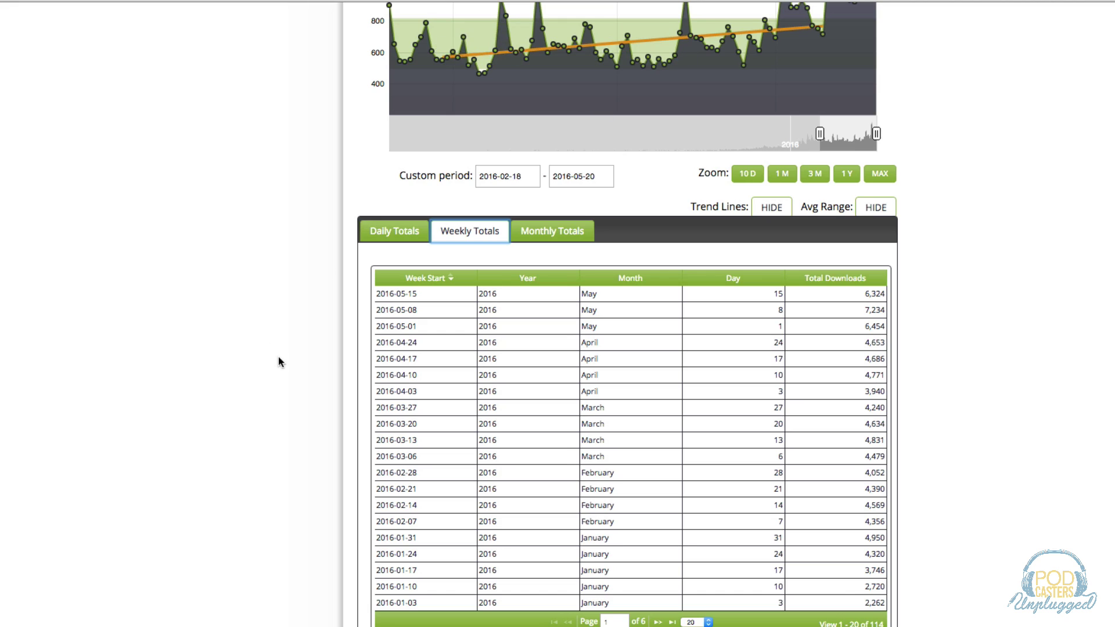
{"action": "scroll", "coordinate": [277, 357], "scroll_direction": "down", "scroll_amount": 5}
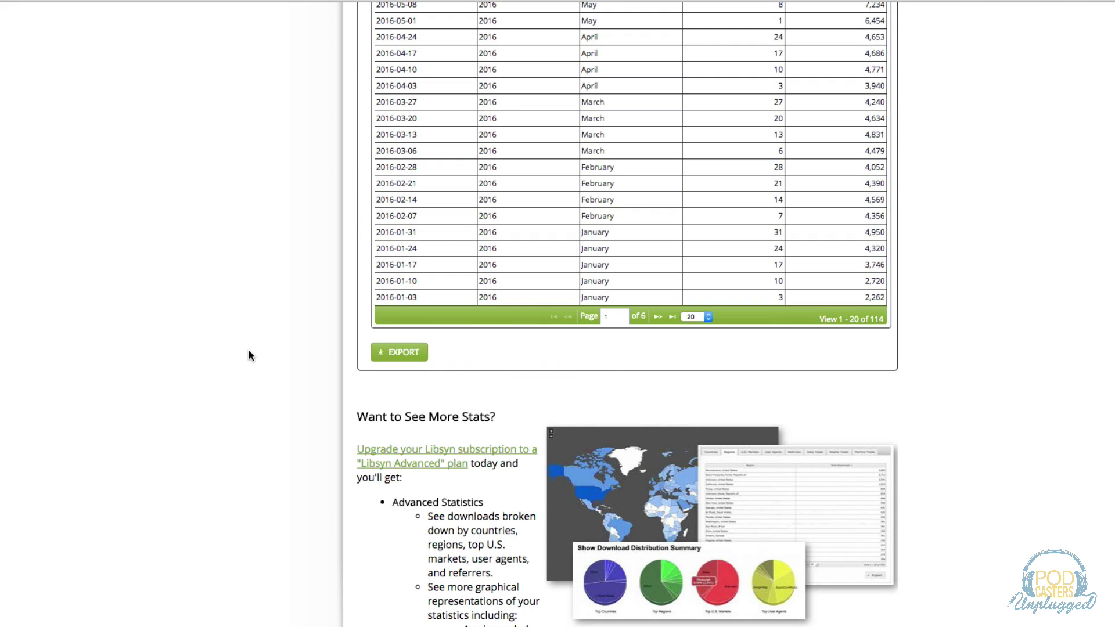
{"action": "scroll", "coordinate": [245, 353], "scroll_direction": "up", "scroll_amount": 3}
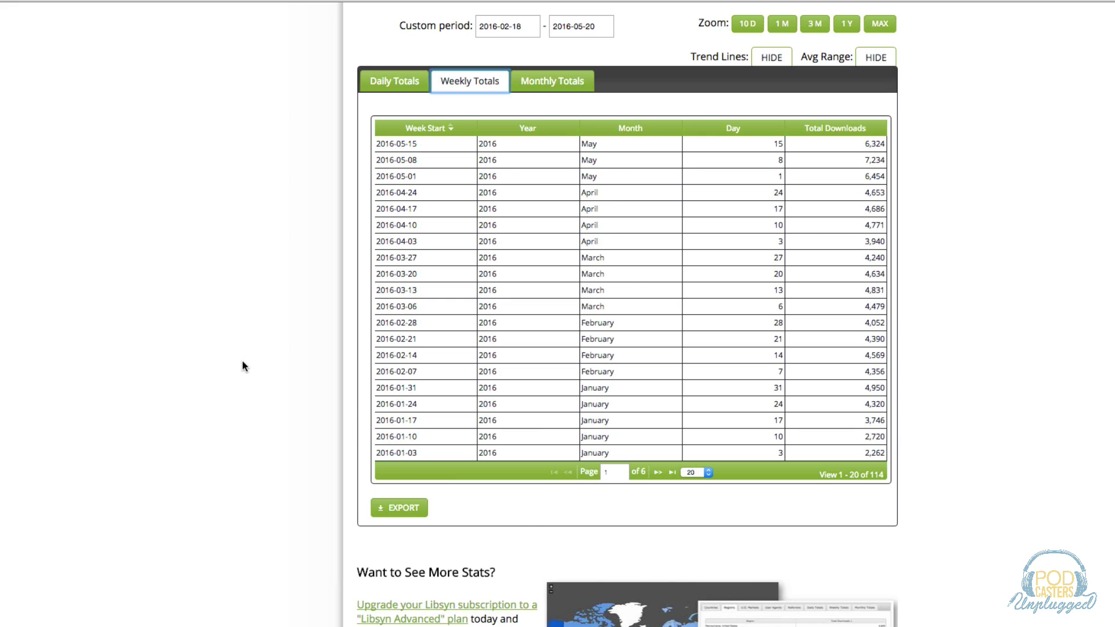
{"action": "scroll", "coordinate": [242, 361], "scroll_direction": "up", "scroll_amount": 5}
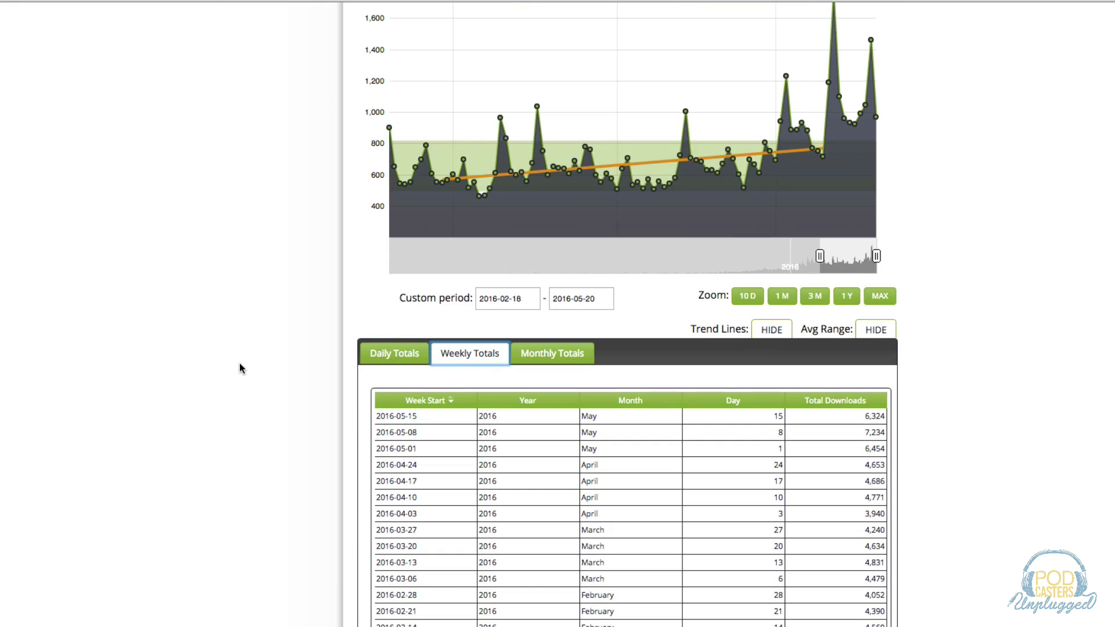
{"action": "scroll", "coordinate": [242, 369], "scroll_direction": "up", "scroll_amount": 12}
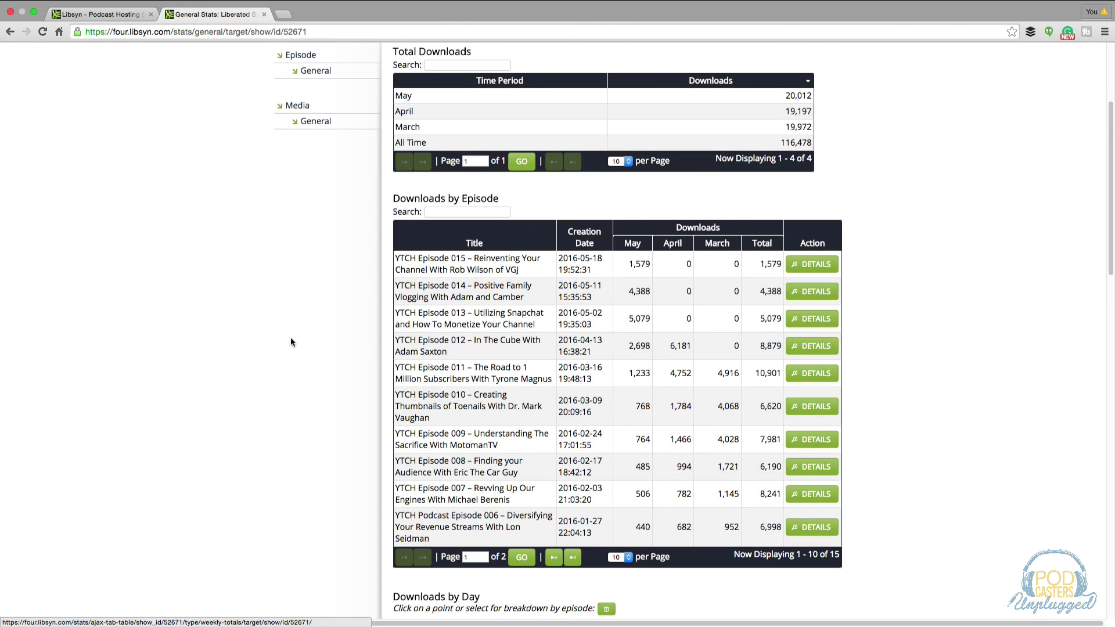
{"action": "scroll", "coordinate": [291, 342], "scroll_direction": "up", "scroll_amount": 3}
{"action": "left_click", "coordinate": [290, 129]}
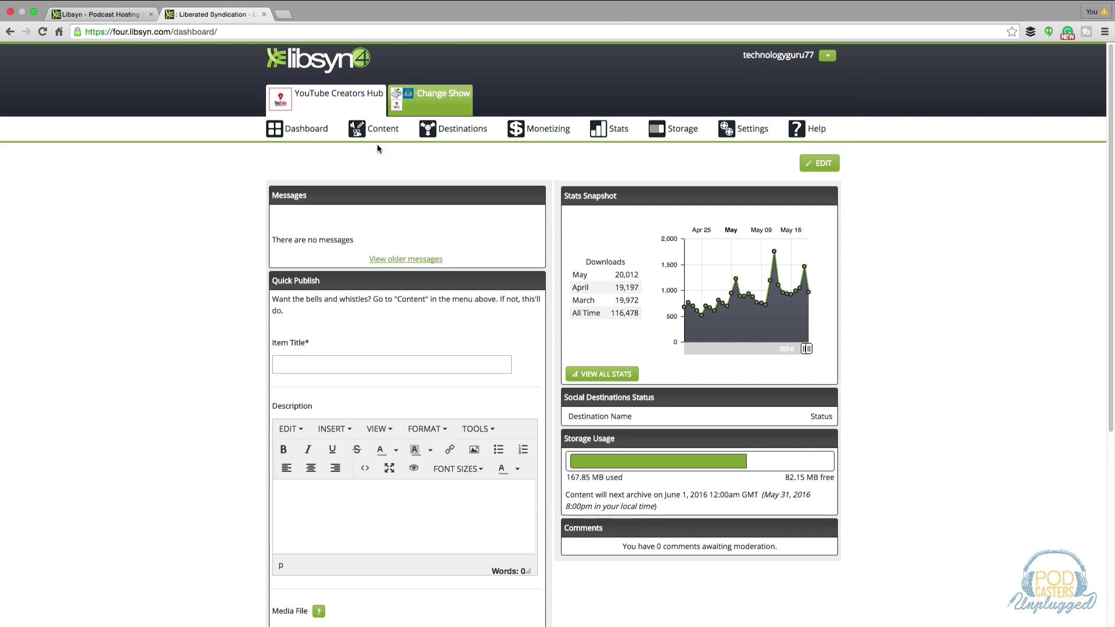
Start a new podcast episode via Content > Add New Episode.
{"action": "mouse_move", "coordinate": [383, 131]}
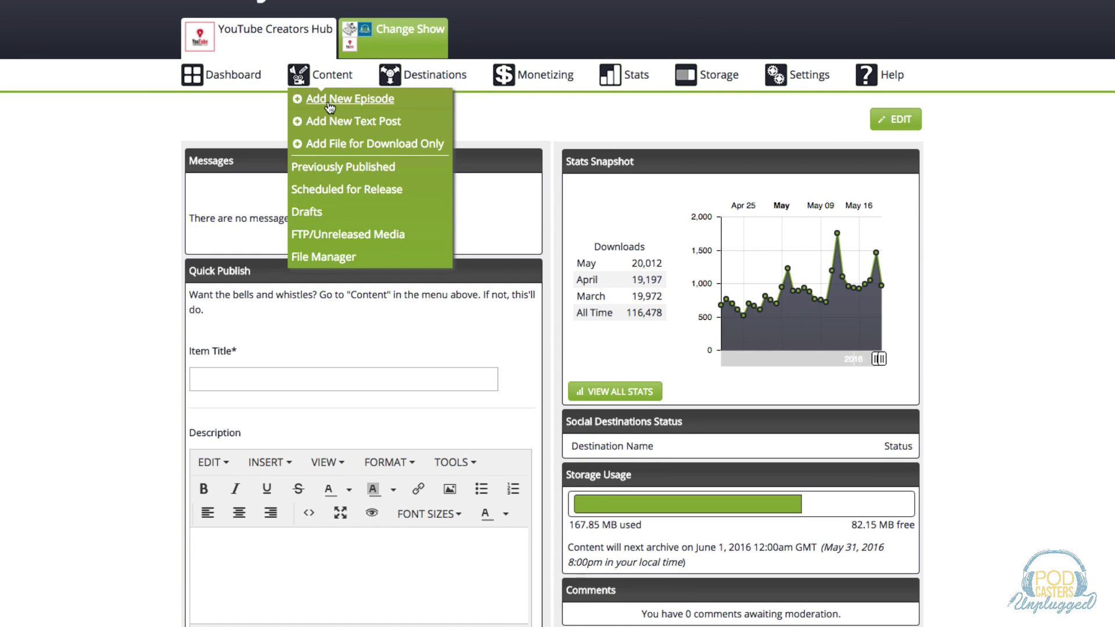
{"action": "left_click", "coordinate": [343, 99]}
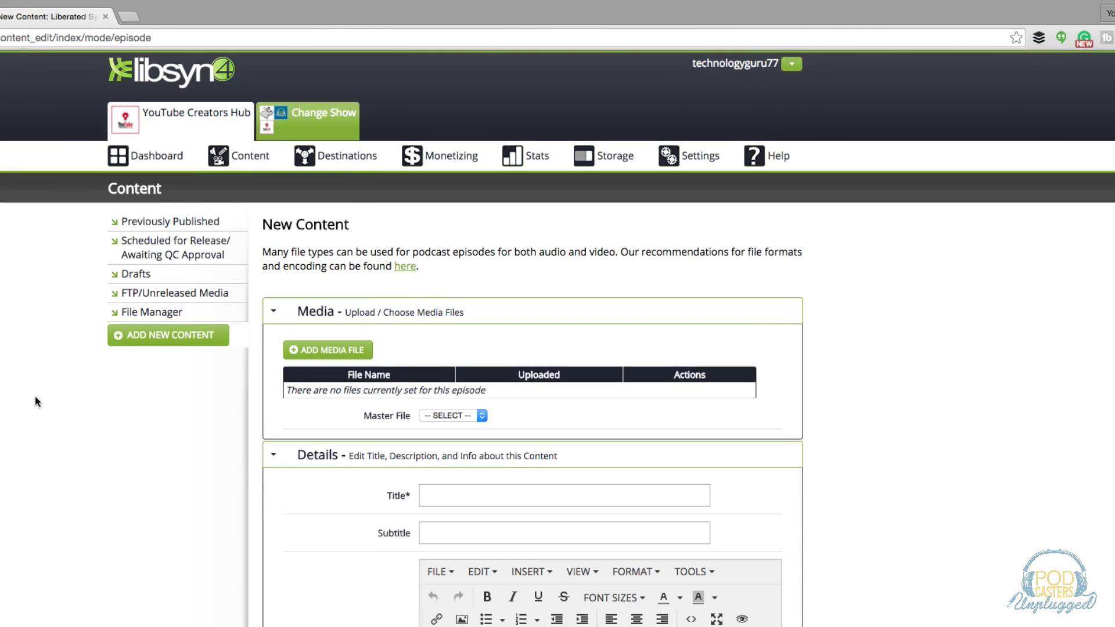
{"action": "scroll", "coordinate": [75, 430], "scroll_direction": "down", "scroll_amount": 3}
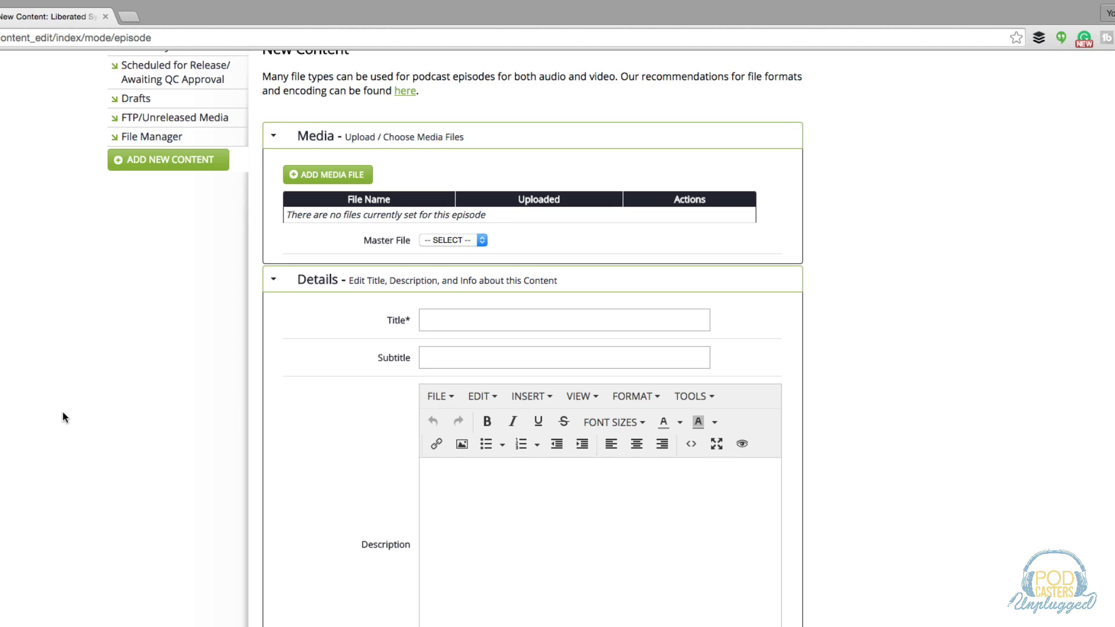
{"action": "scroll", "coordinate": [70, 325], "scroll_direction": "up", "scroll_amount": 2}
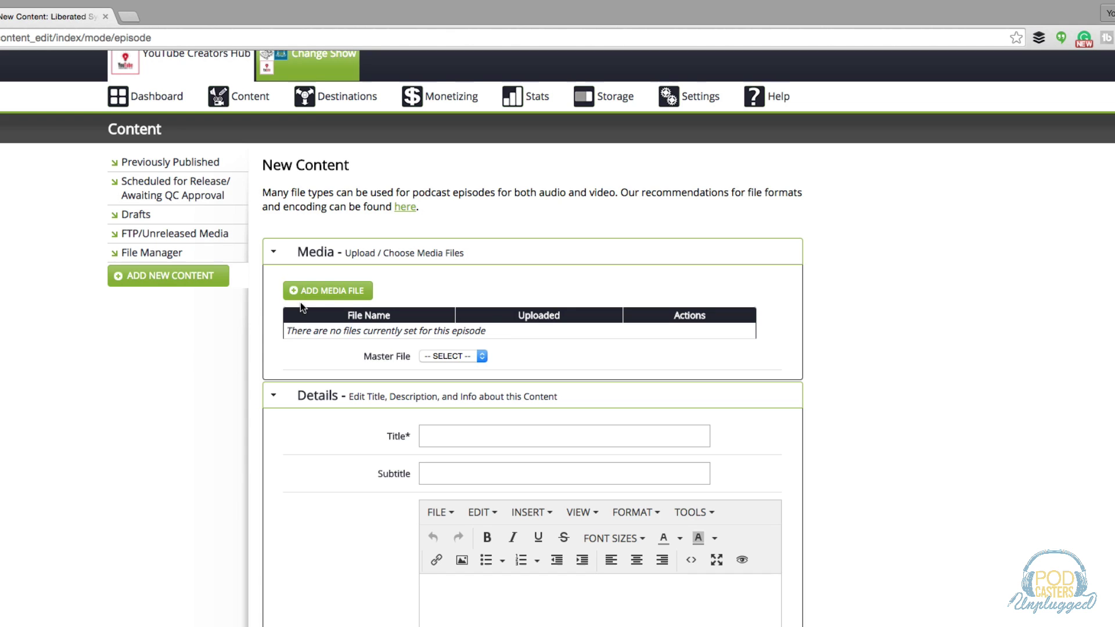
Upload the Episode 015 m4a from Bay 1 > podcast > Episode 15 as the episode's media.
{"action": "left_click", "coordinate": [302, 292]}
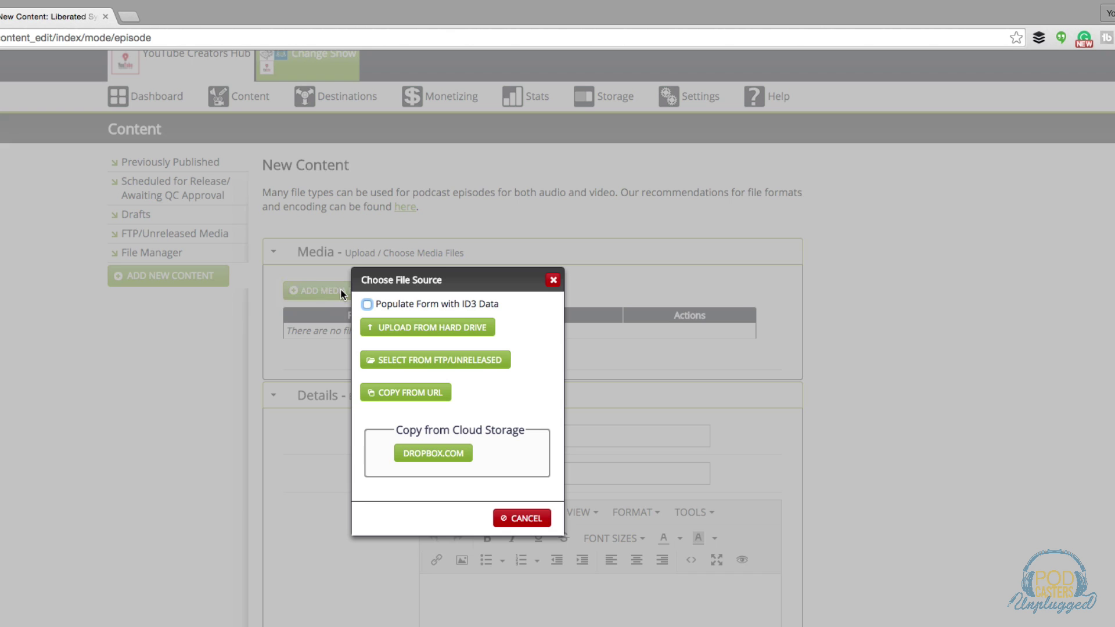
{"action": "left_click", "coordinate": [423, 328]}
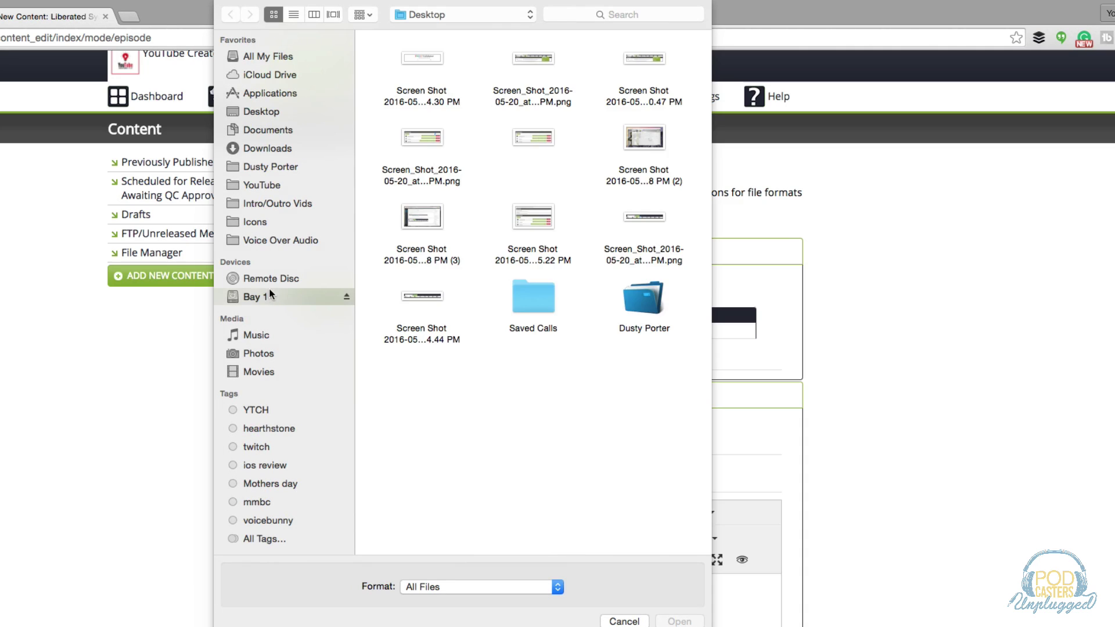
{"action": "left_click", "coordinate": [271, 297]}
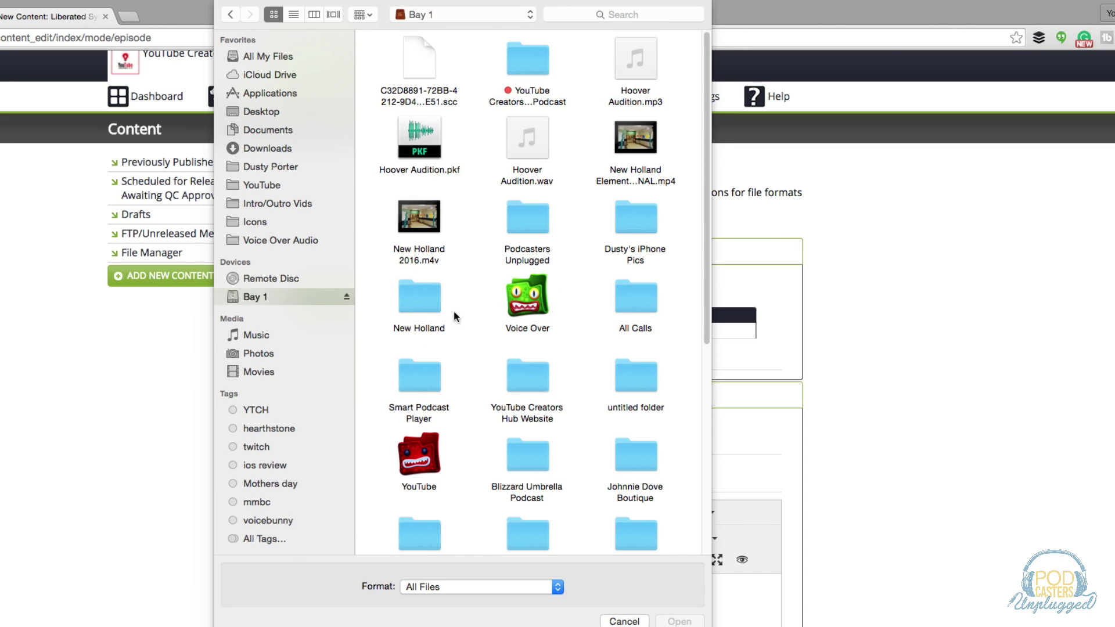
{"action": "double_click", "coordinate": [524, 95]}
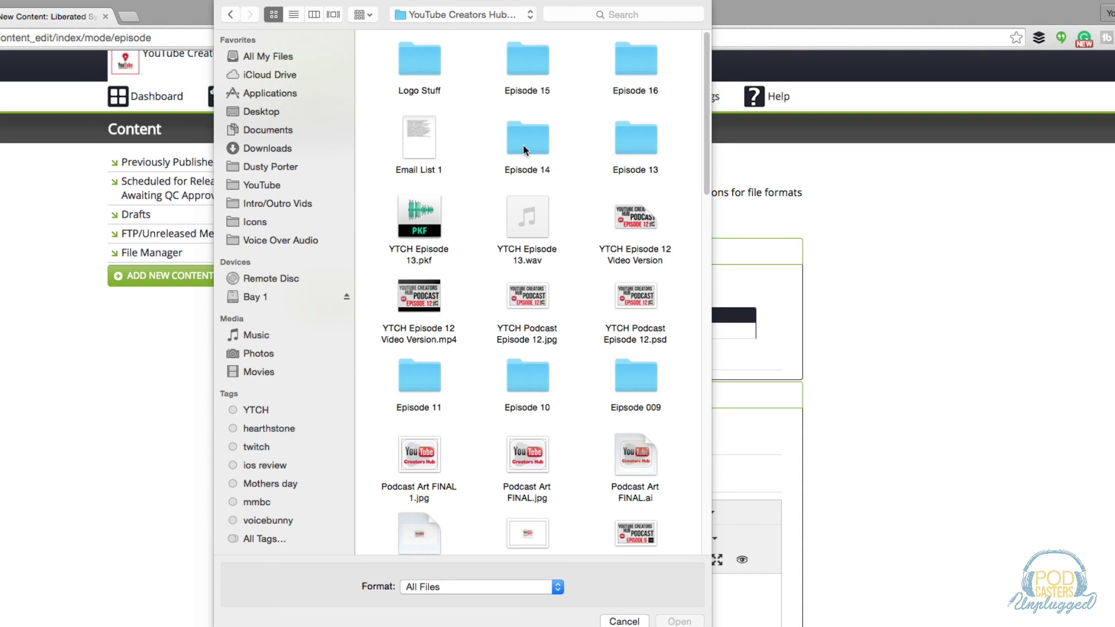
{"action": "double_click", "coordinate": [532, 56]}
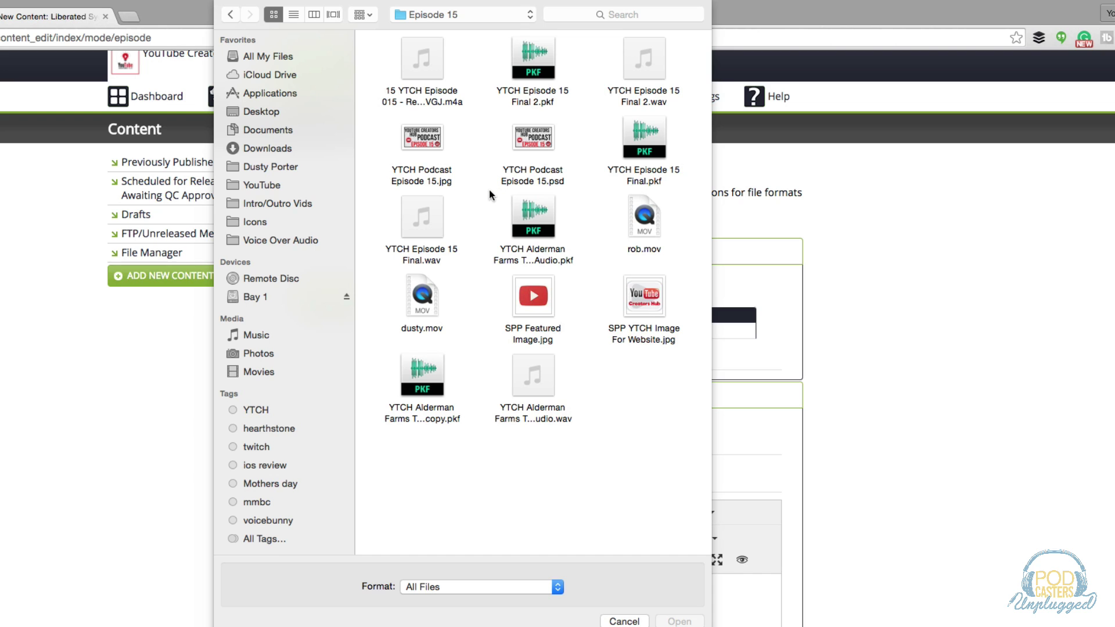
{"action": "left_click", "coordinate": [439, 98]}
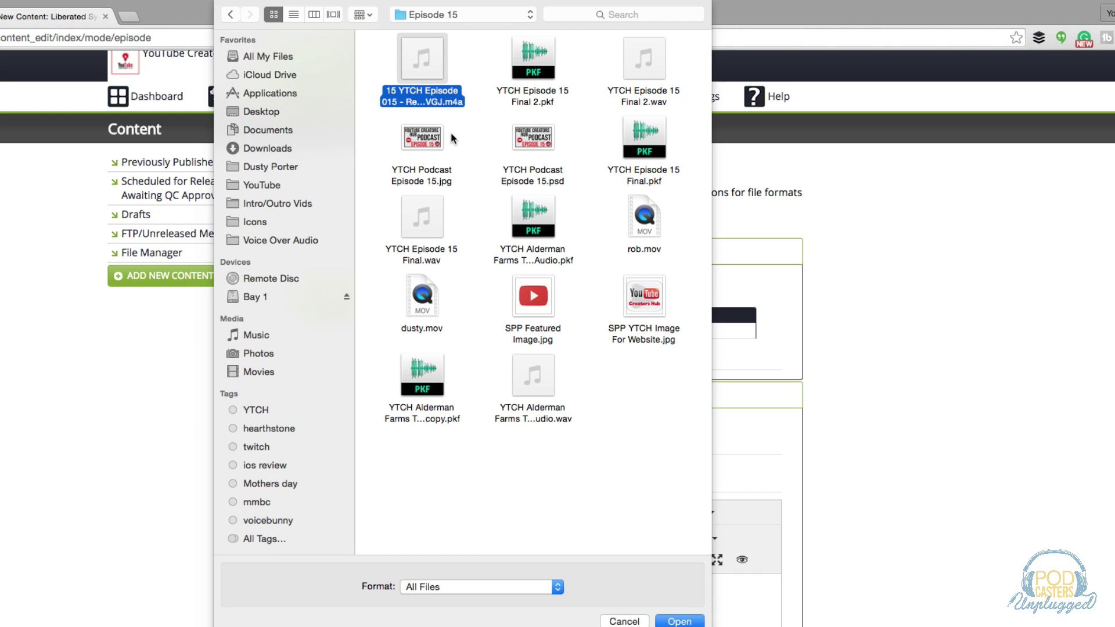
{"action": "left_click", "coordinate": [679, 622]}
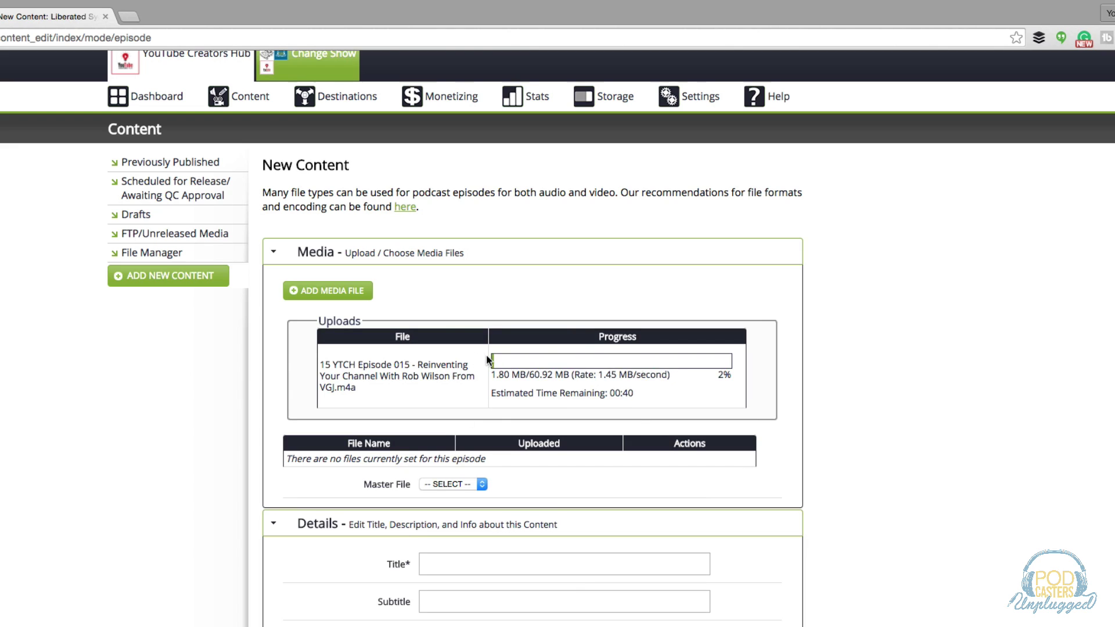
{"action": "scroll", "coordinate": [192, 476], "scroll_direction": "down", "scroll_amount": 3}
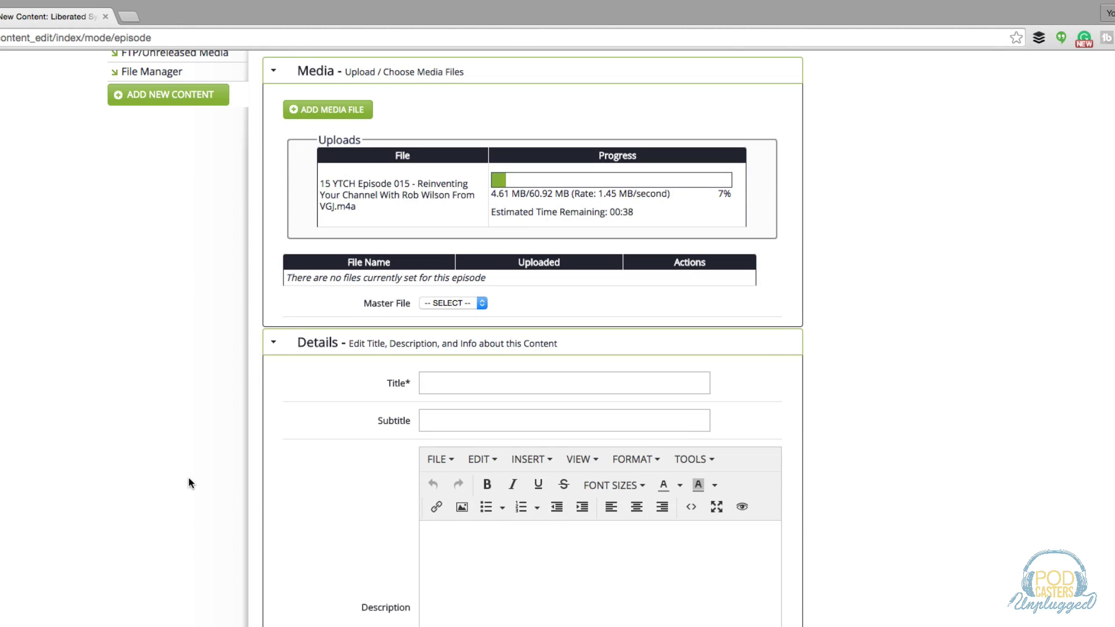
{"action": "scroll", "coordinate": [191, 471], "scroll_direction": "down", "scroll_amount": 1}
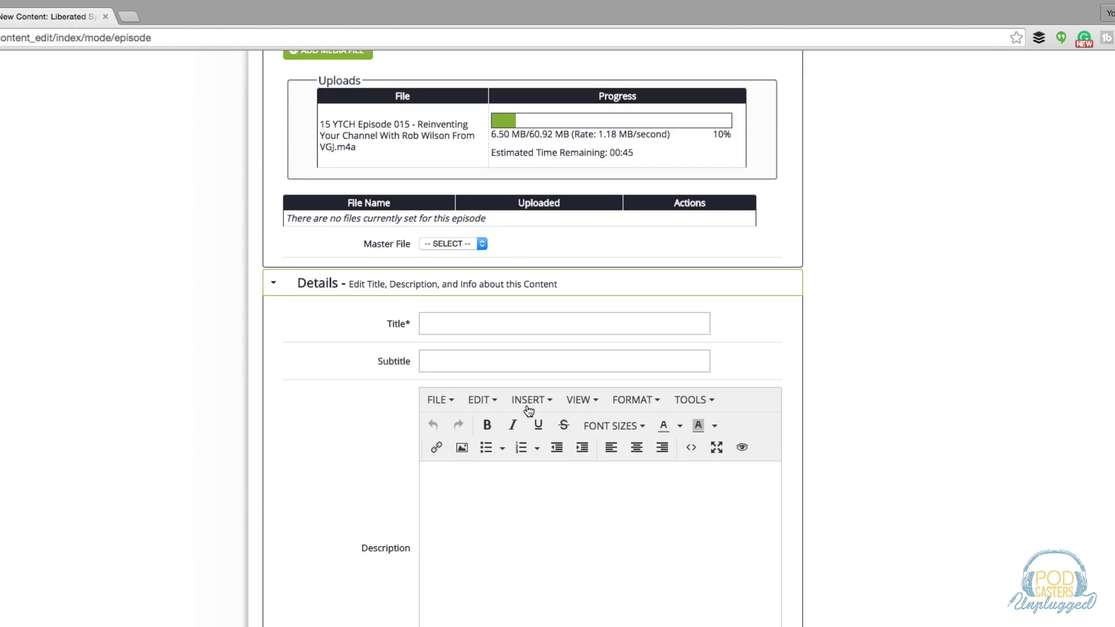
{"action": "left_click", "coordinate": [432, 330]}
{"action": "scroll", "coordinate": [294, 427], "scroll_direction": "down", "scroll_amount": 1}
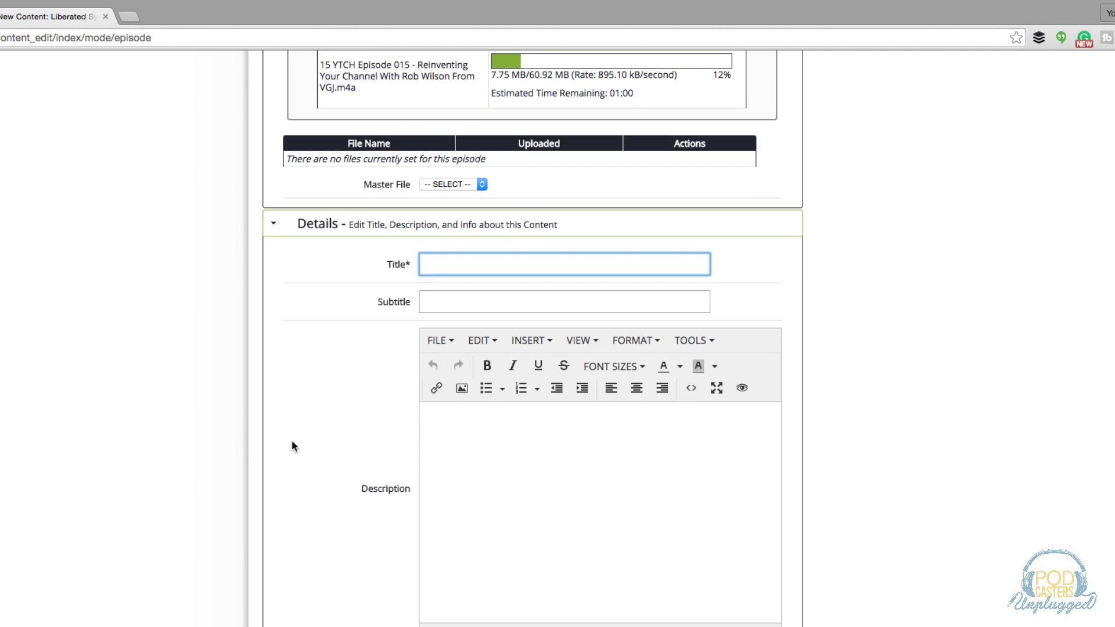
{"action": "left_click", "coordinate": [435, 308]}
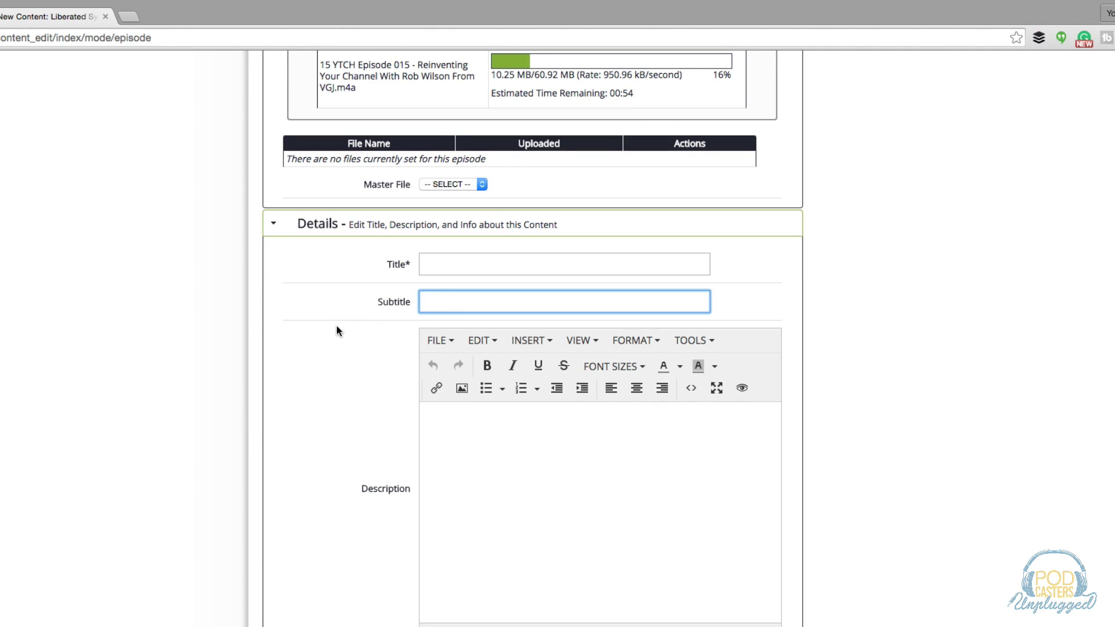
{"action": "scroll", "coordinate": [327, 403], "scroll_direction": "down", "scroll_amount": 1}
{"action": "scroll", "coordinate": [326, 402], "scroll_direction": "down", "scroll_amount": 1}
{"action": "left_click", "coordinate": [483, 448]}
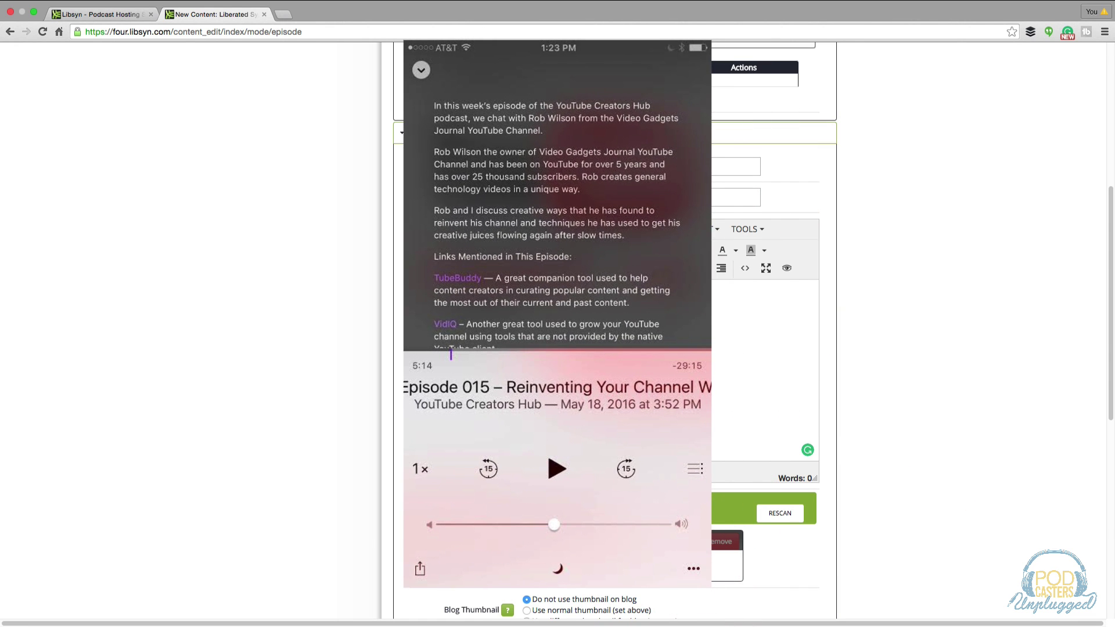
{"action": "scroll", "coordinate": [615, 325], "scroll_direction": "down", "scroll_amount": 1}
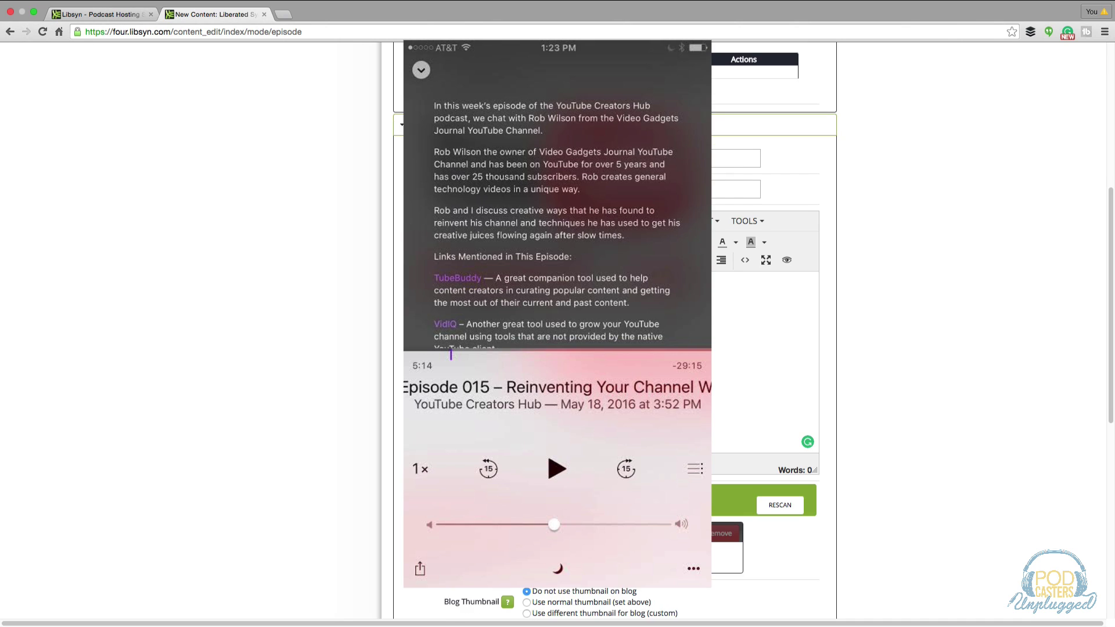
{"action": "scroll", "coordinate": [616, 325], "scroll_direction": "up", "scroll_amount": 1}
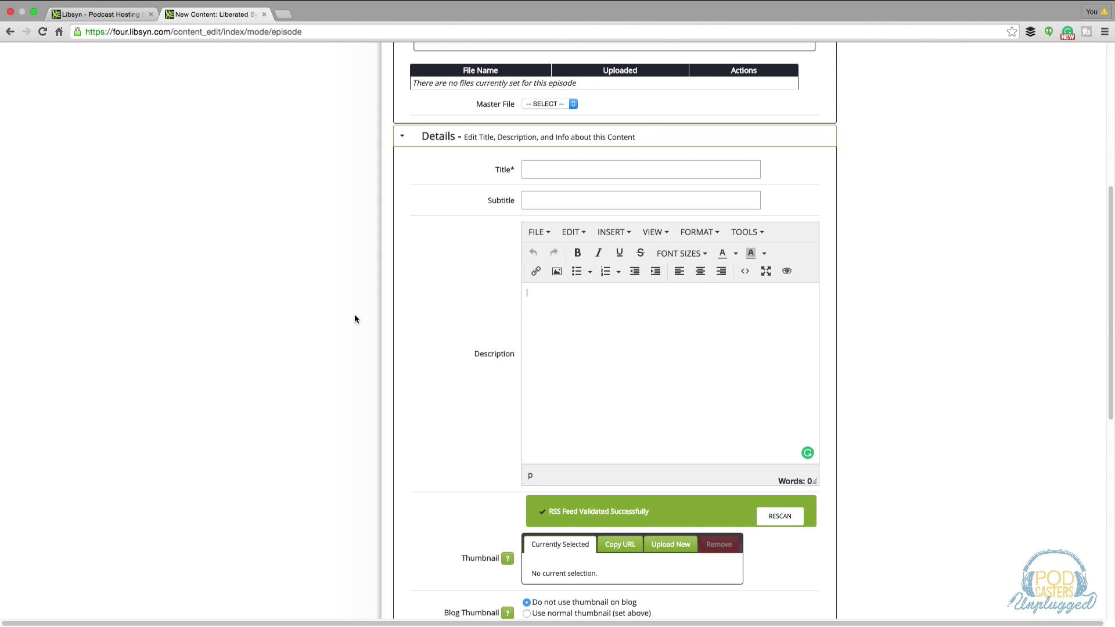
Set the new episode's category to Podcast from the previously used categories.
{"action": "scroll", "coordinate": [353, 320], "scroll_direction": "down", "scroll_amount": 3}
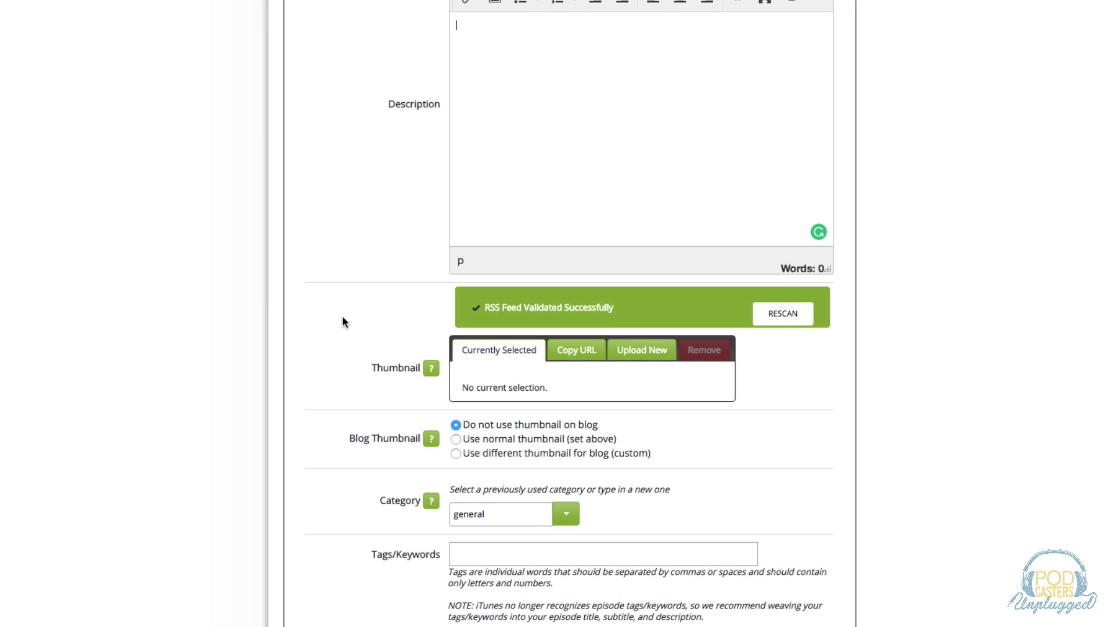
{"action": "scroll", "coordinate": [342, 316], "scroll_direction": "down", "scroll_amount": 1}
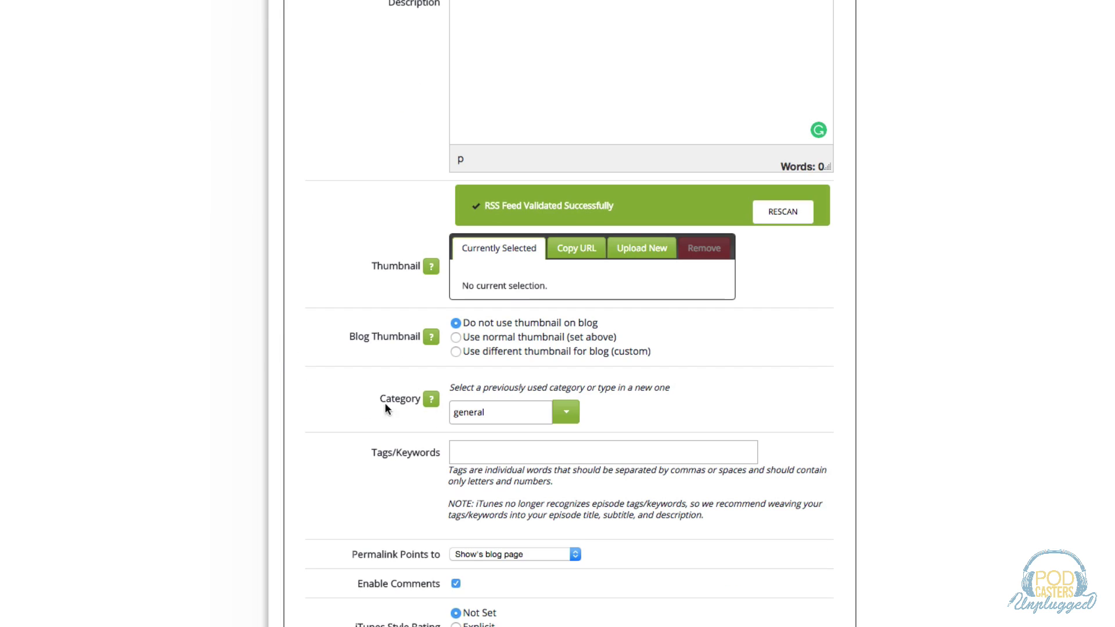
{"action": "scroll", "coordinate": [314, 336], "scroll_direction": "down", "scroll_amount": 1}
{"action": "left_click", "coordinate": [566, 388]}
{"action": "left_click", "coordinate": [482, 413]}
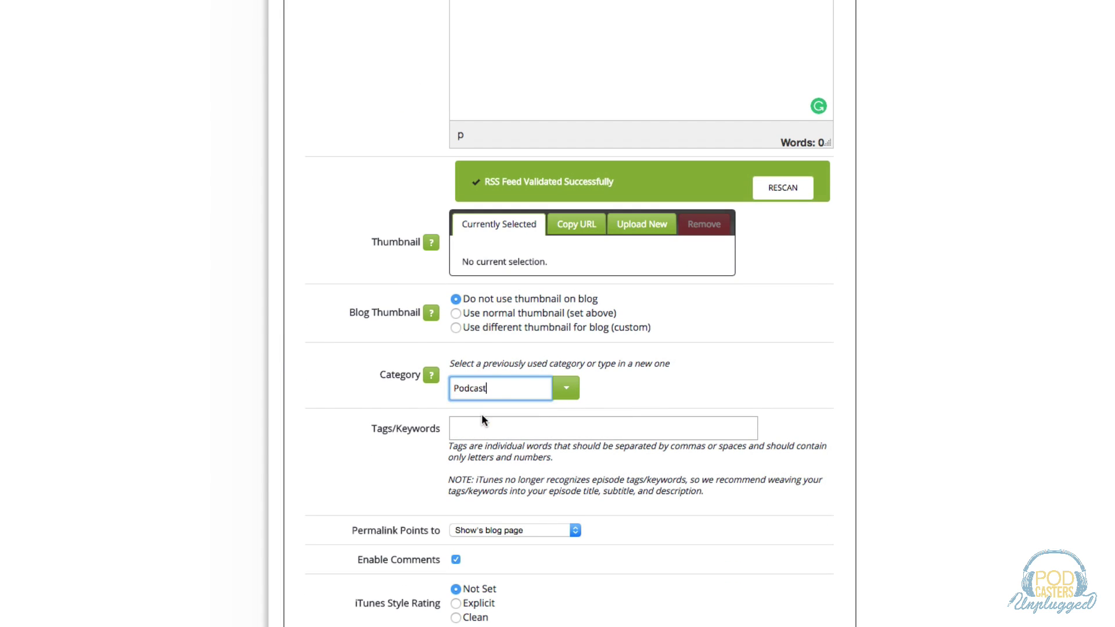
Point the permalink to the master media file URL and adjust the iTunes Style Rating.
{"action": "scroll", "coordinate": [339, 395], "scroll_direction": "down", "scroll_amount": 1}
{"action": "scroll", "coordinate": [339, 401], "scroll_direction": "down", "scroll_amount": 1}
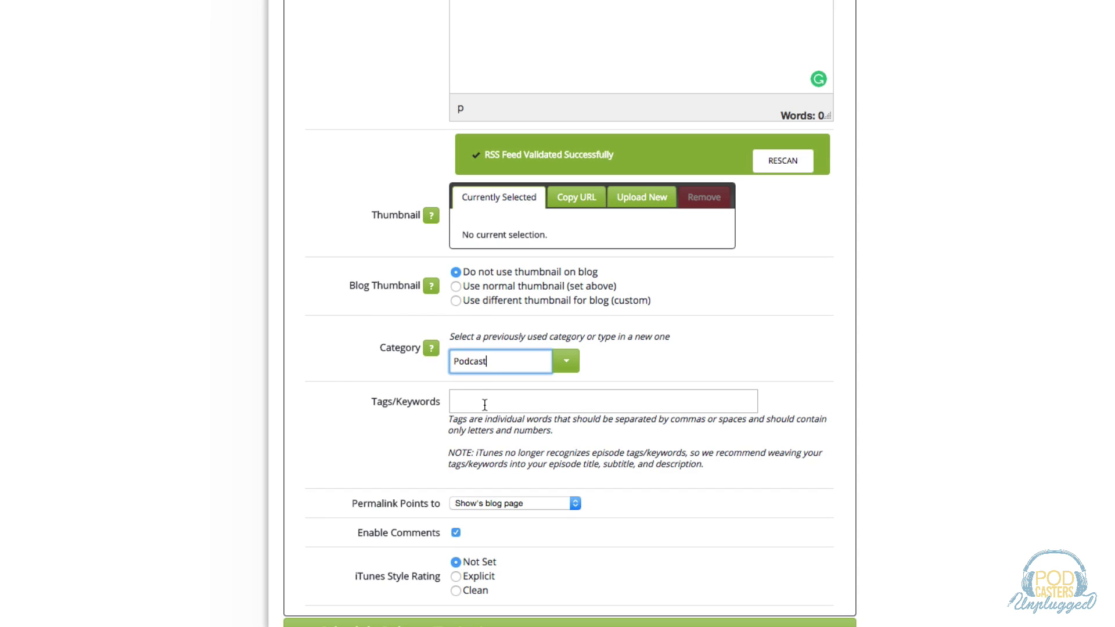
{"action": "left_click", "coordinate": [486, 401]}
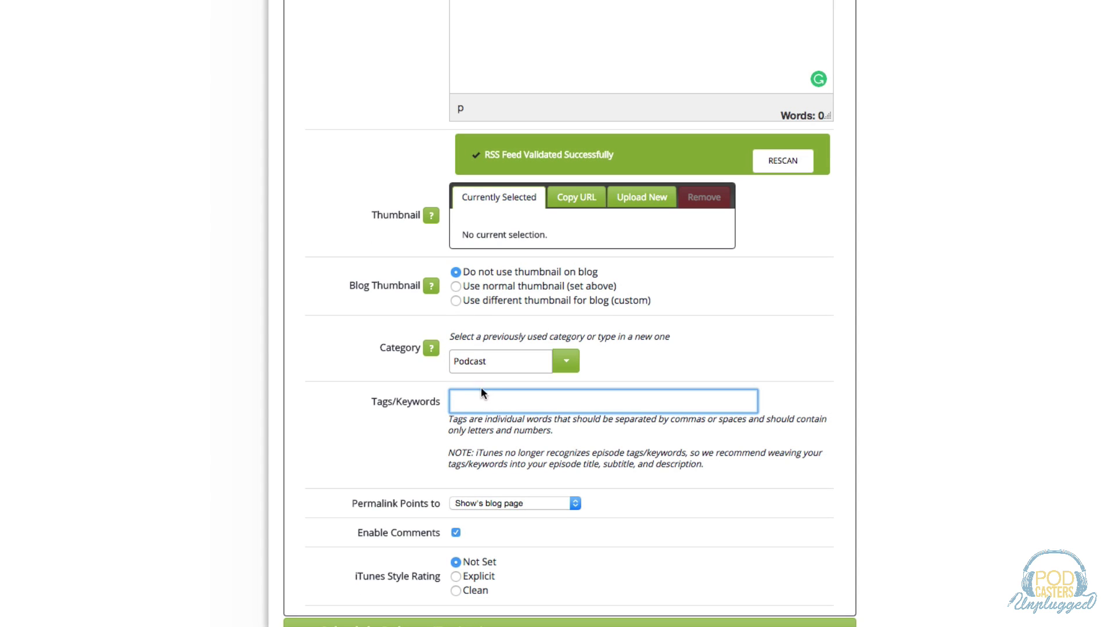
{"action": "scroll", "coordinate": [311, 388], "scroll_direction": "down", "scroll_amount": 5}
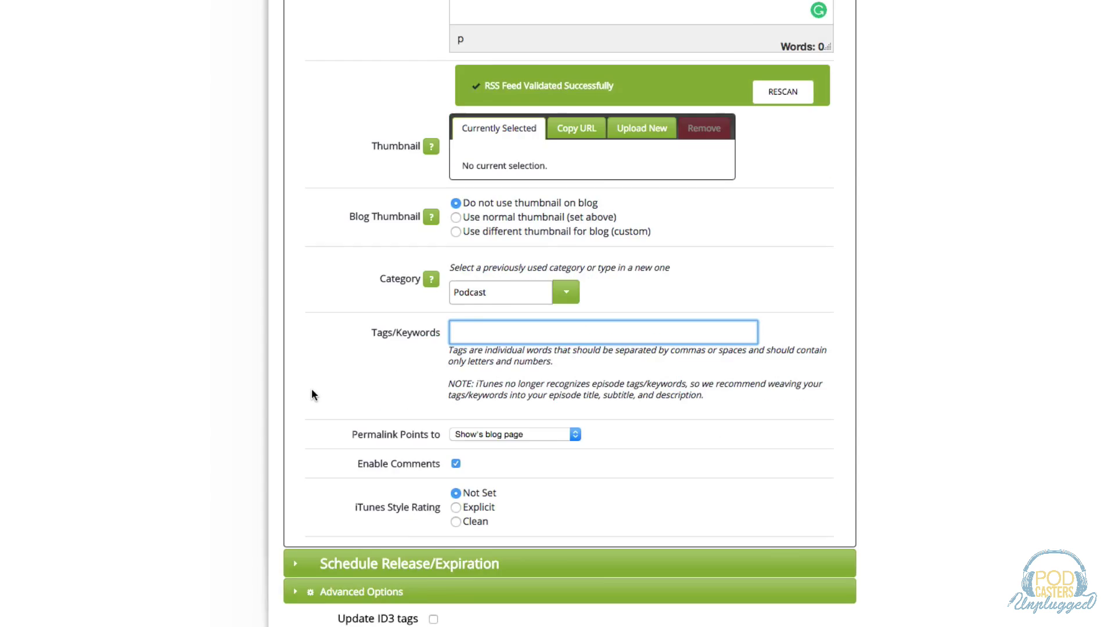
{"action": "key", "text": "Tab"}
{"action": "key", "text": "Down"}
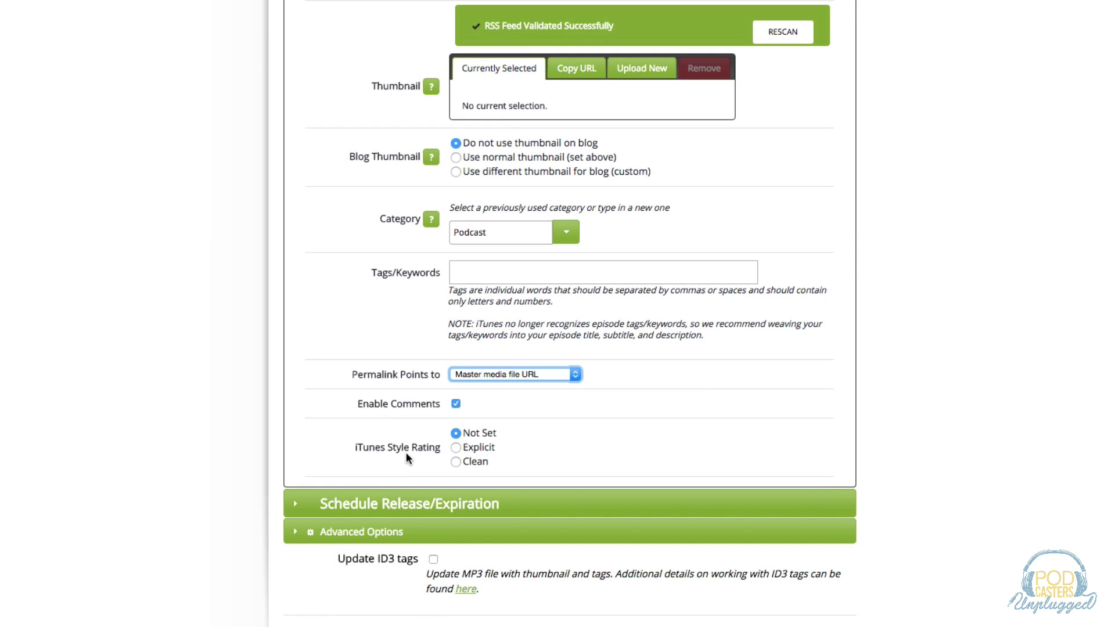
{"action": "left_click", "coordinate": [455, 447]}
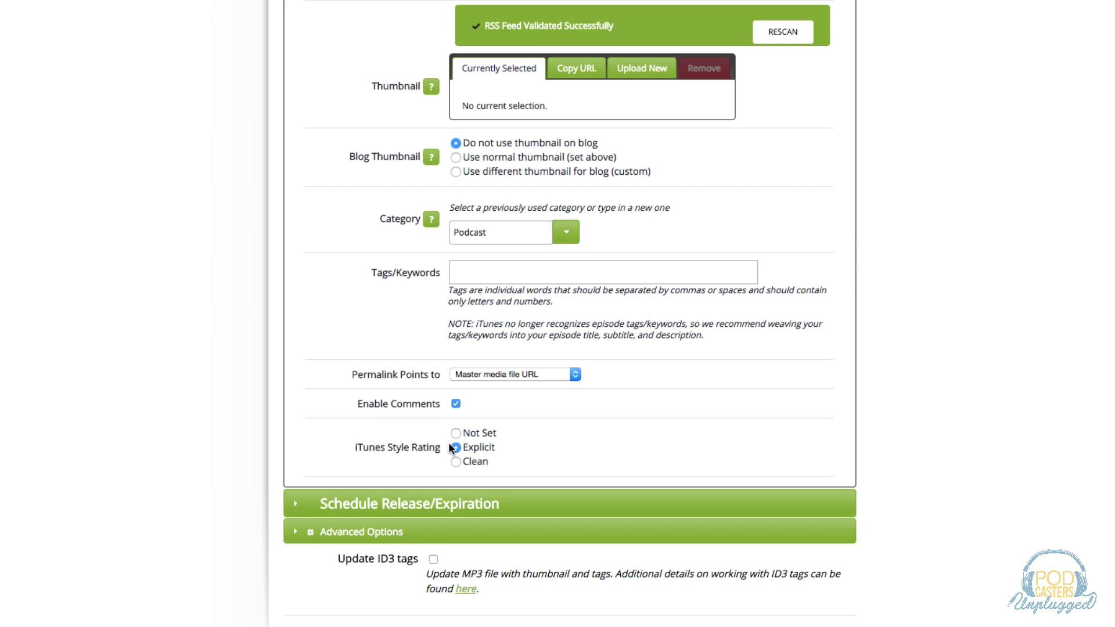
{"action": "scroll", "coordinate": [225, 418], "scroll_direction": "down", "scroll_amount": 2}
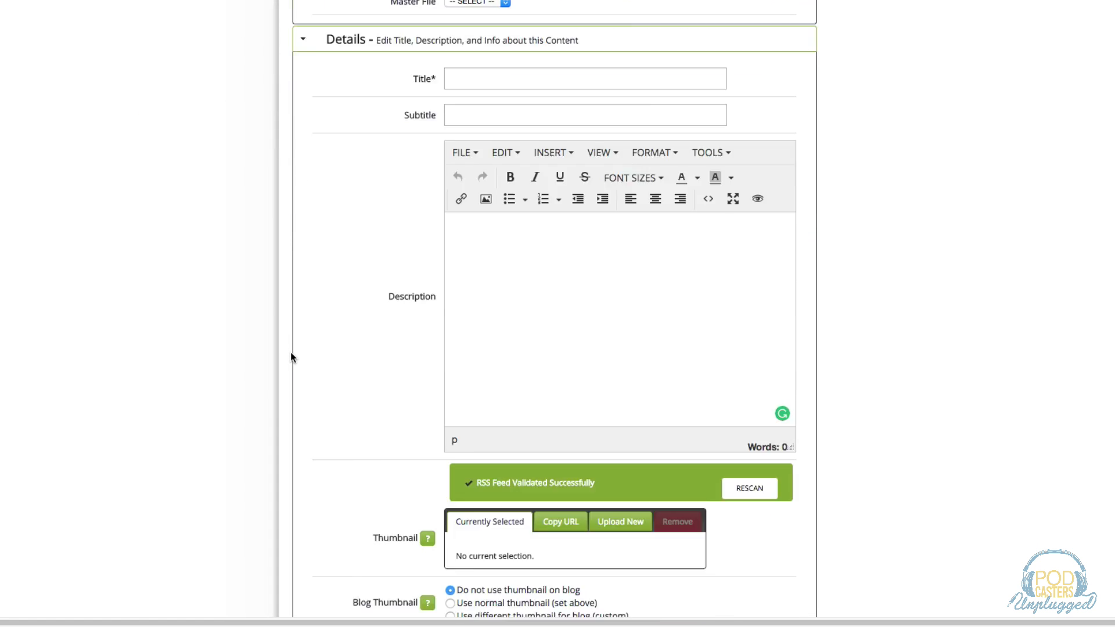
{"action": "scroll", "coordinate": [290, 352], "scroll_direction": "down", "scroll_amount": 3}
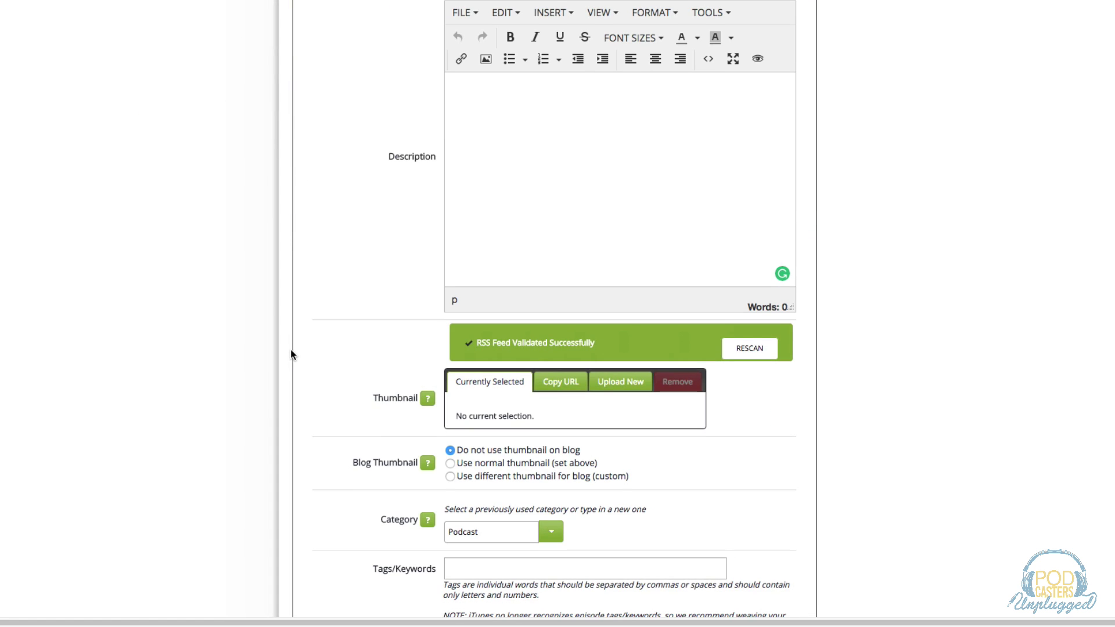
{"action": "scroll", "coordinate": [291, 352], "scroll_direction": "down", "scroll_amount": 4}
{"action": "scroll", "coordinate": [291, 354], "scroll_direction": "down", "scroll_amount": 1}
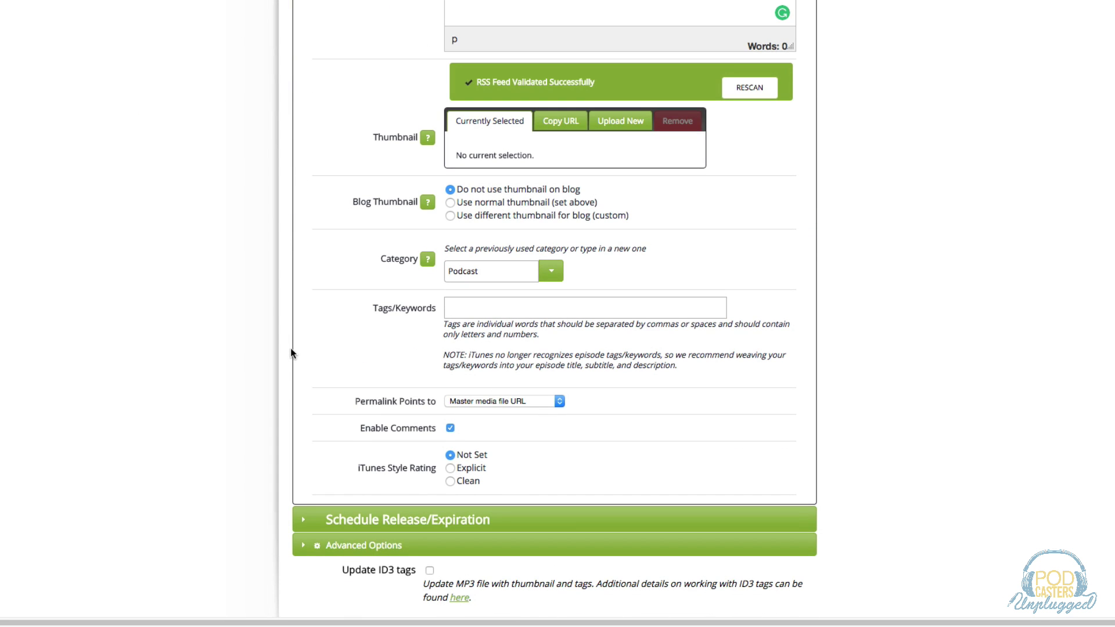
{"action": "scroll", "coordinate": [313, 296], "scroll_direction": "up", "scroll_amount": 1}
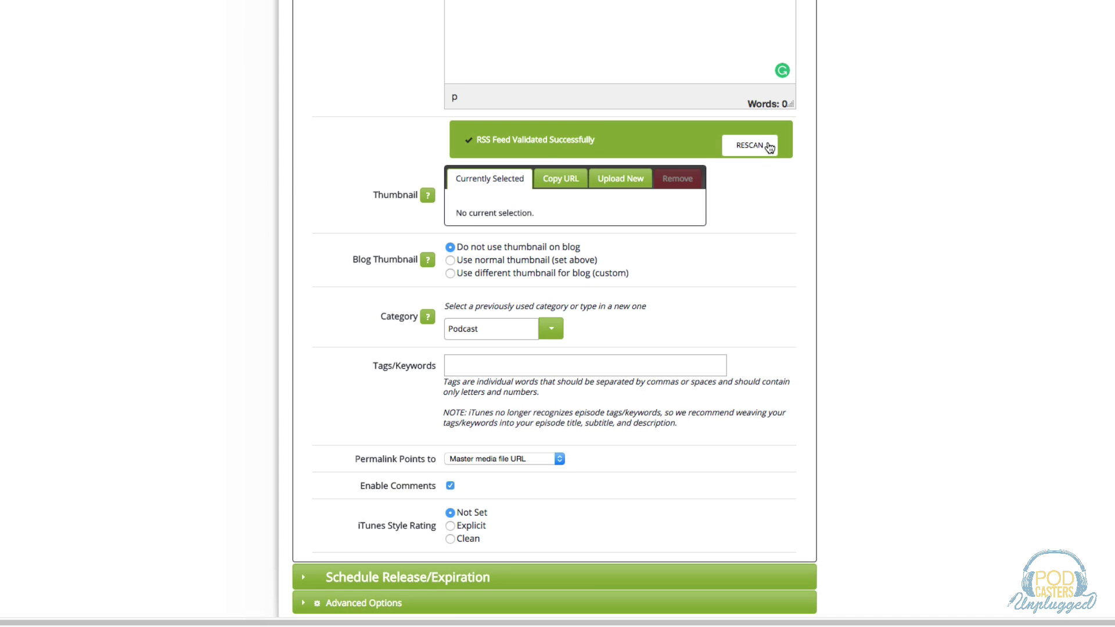
{"action": "scroll", "coordinate": [303, 412], "scroll_direction": "down", "scroll_amount": 2}
{"action": "scroll", "coordinate": [304, 415], "scroll_direction": "down", "scroll_amount": 2}
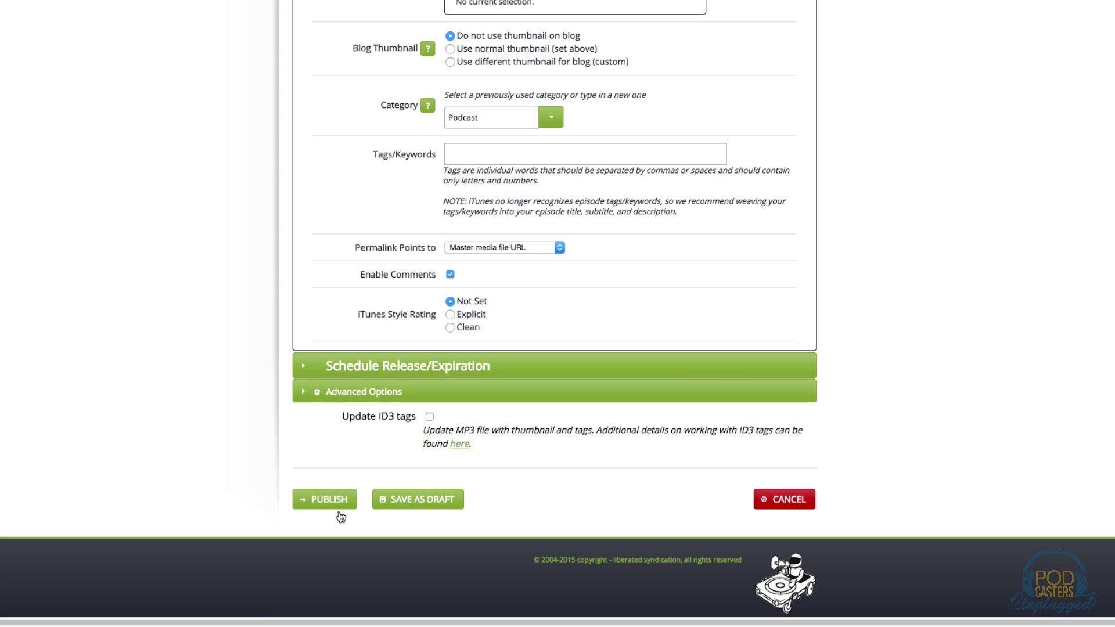
{"action": "scroll", "coordinate": [259, 390], "scroll_direction": "up", "scroll_amount": 6}
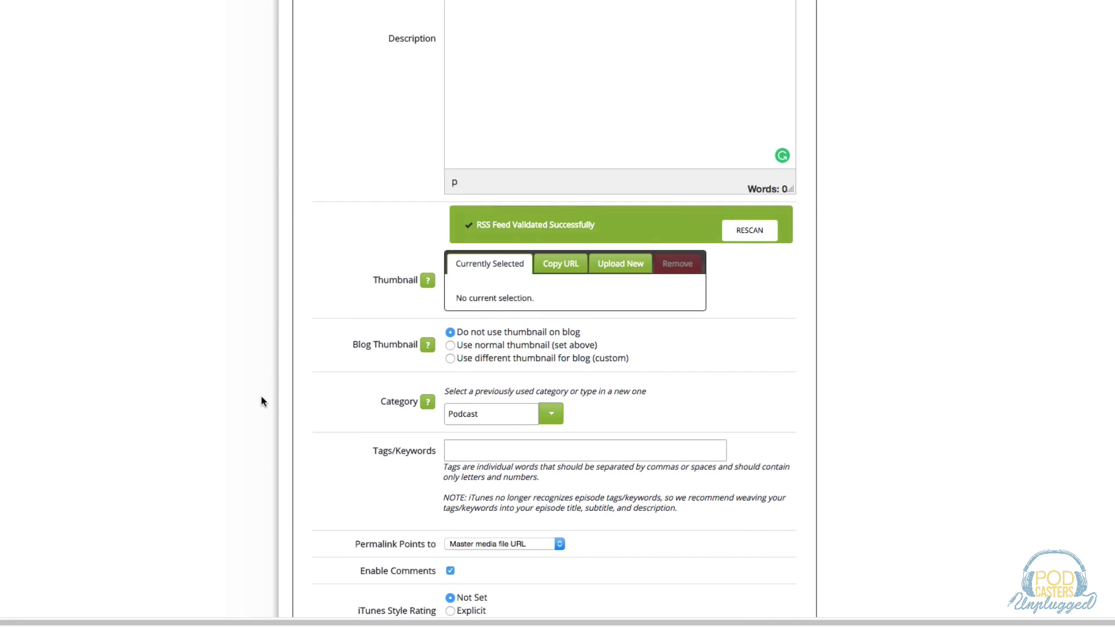
{"action": "scroll", "coordinate": [264, 403], "scroll_direction": "up", "scroll_amount": 8}
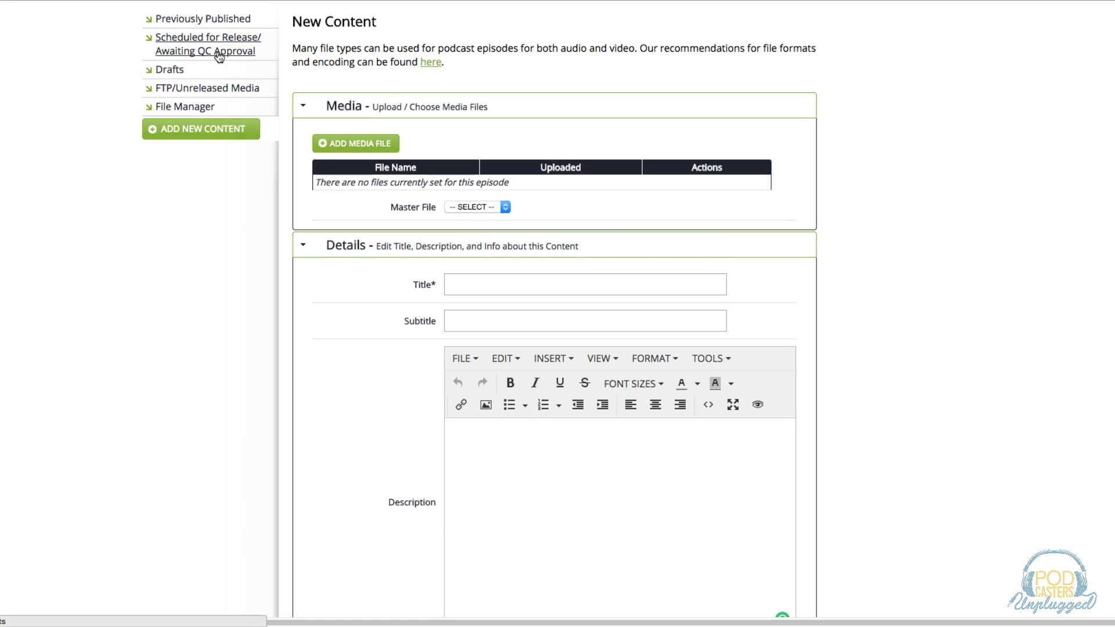
Go from Scheduled for Release to the Previously Published content list.
{"action": "left_click", "coordinate": [191, 46]}
{"action": "mouse_move", "coordinate": [279, 95]}
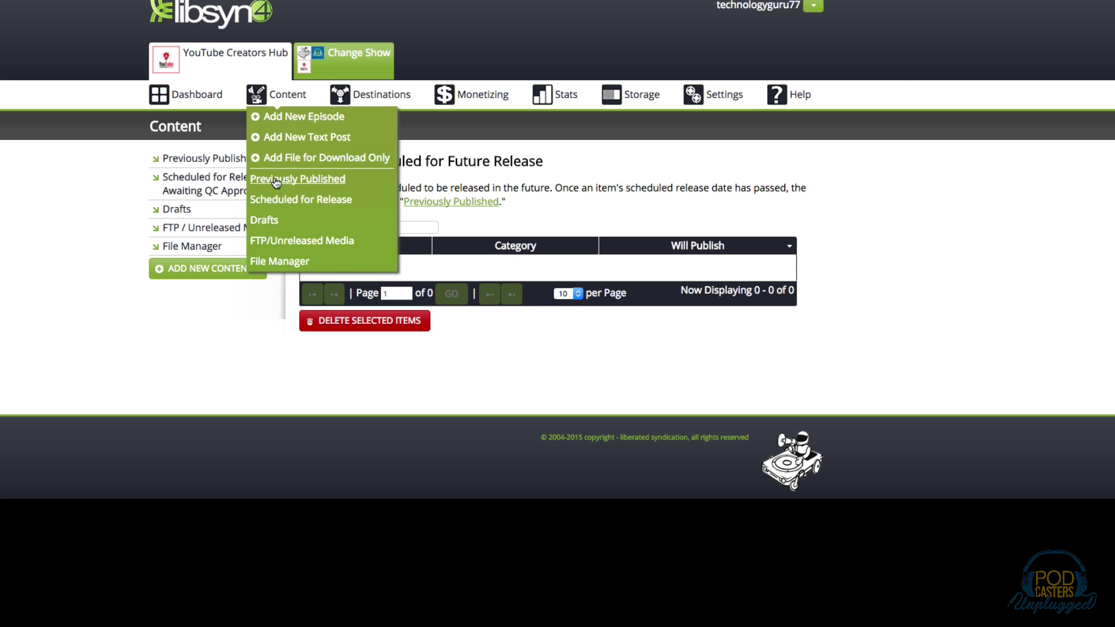
{"action": "left_click", "coordinate": [174, 158]}
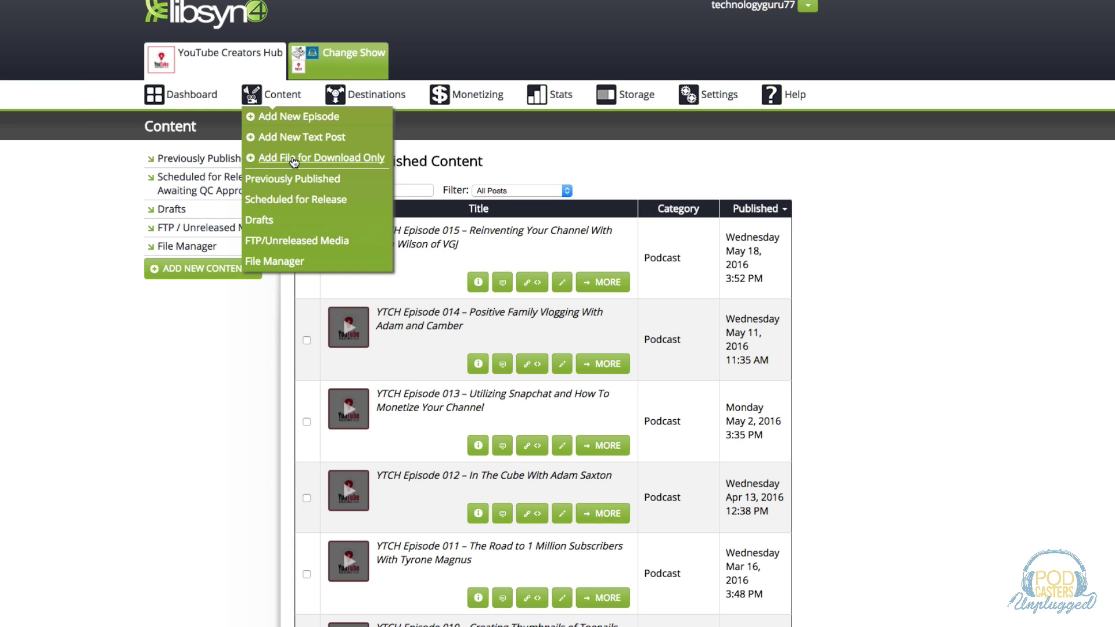
{"action": "scroll", "coordinate": [385, 447], "scroll_direction": "down", "scroll_amount": 8}
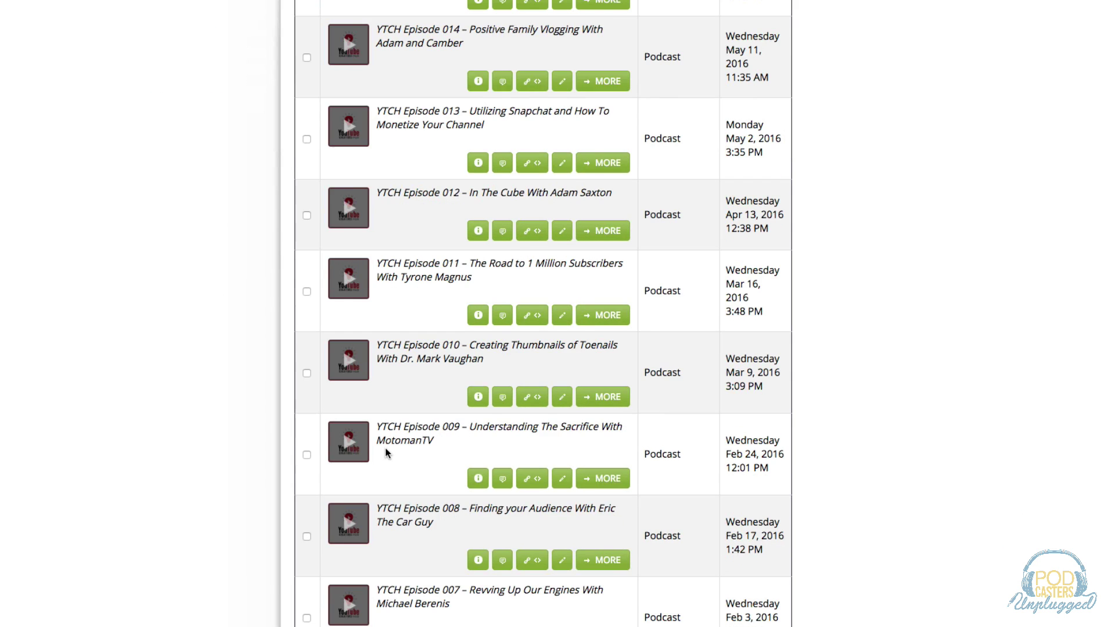
{"action": "scroll", "coordinate": [384, 451], "scroll_direction": "up", "scroll_amount": 4}
{"action": "scroll", "coordinate": [384, 452], "scroll_direction": "up", "scroll_amount": 3}
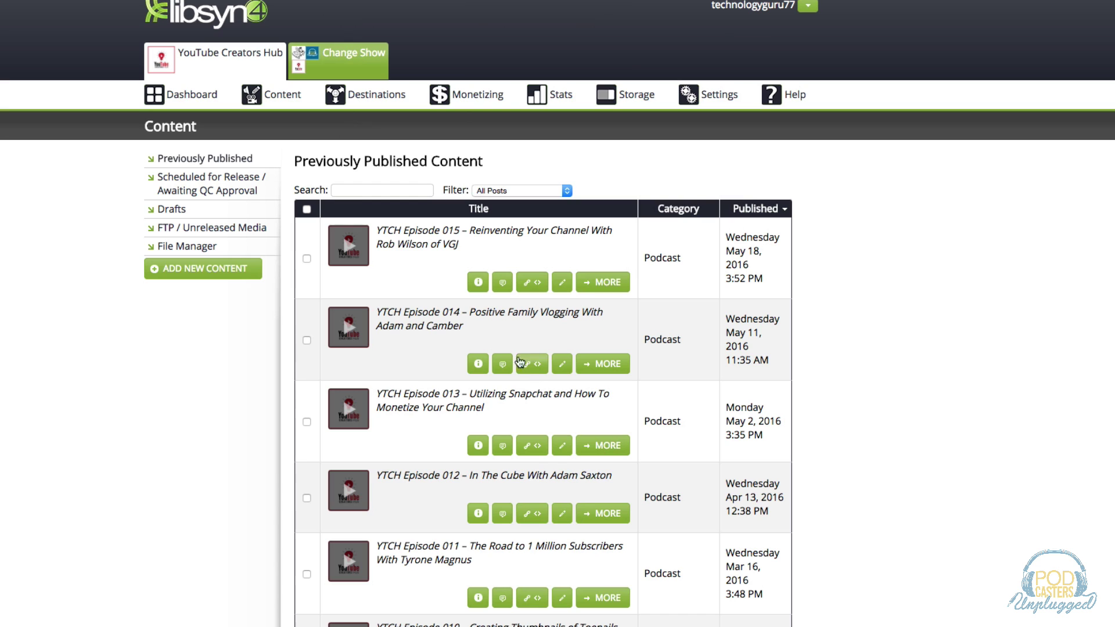
Open Episode 015 for editing, look it over, then return to the list.
{"action": "left_click", "coordinate": [535, 284]}
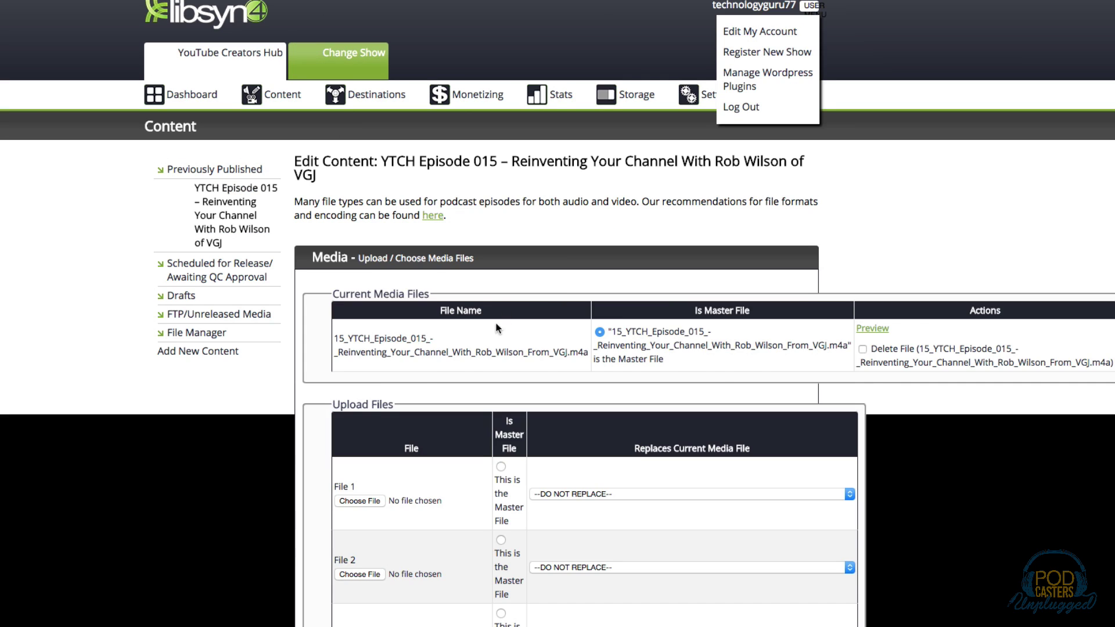
{"action": "scroll", "coordinate": [486, 396], "scroll_direction": "down", "scroll_amount": 3}
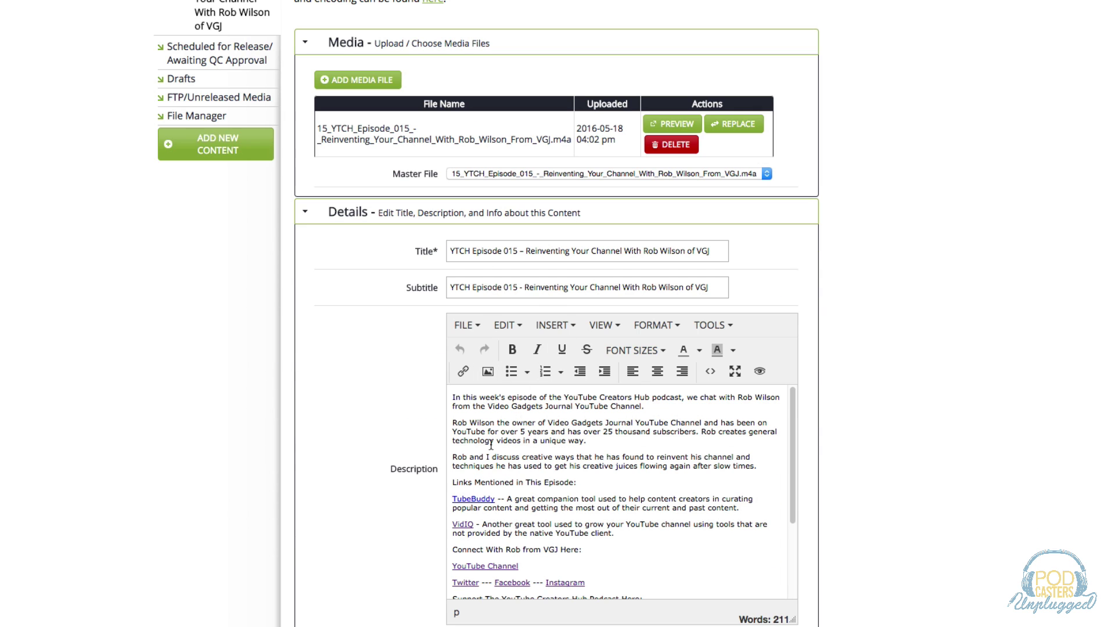
{"action": "scroll", "coordinate": [482, 459], "scroll_direction": "down", "scroll_amount": 1}
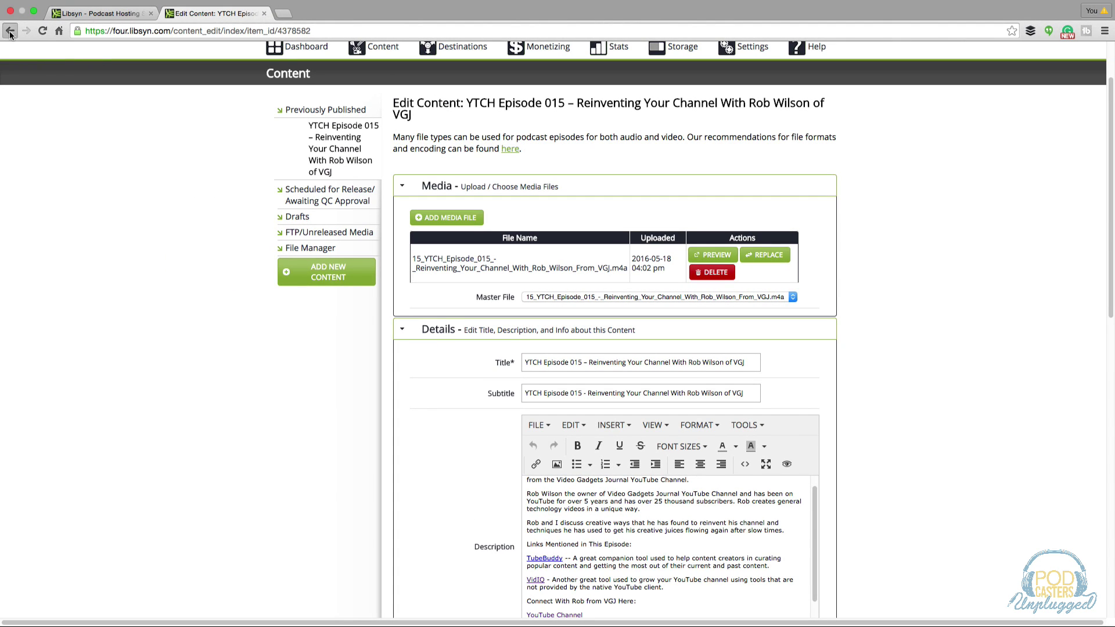
{"action": "left_click", "coordinate": [10, 32]}
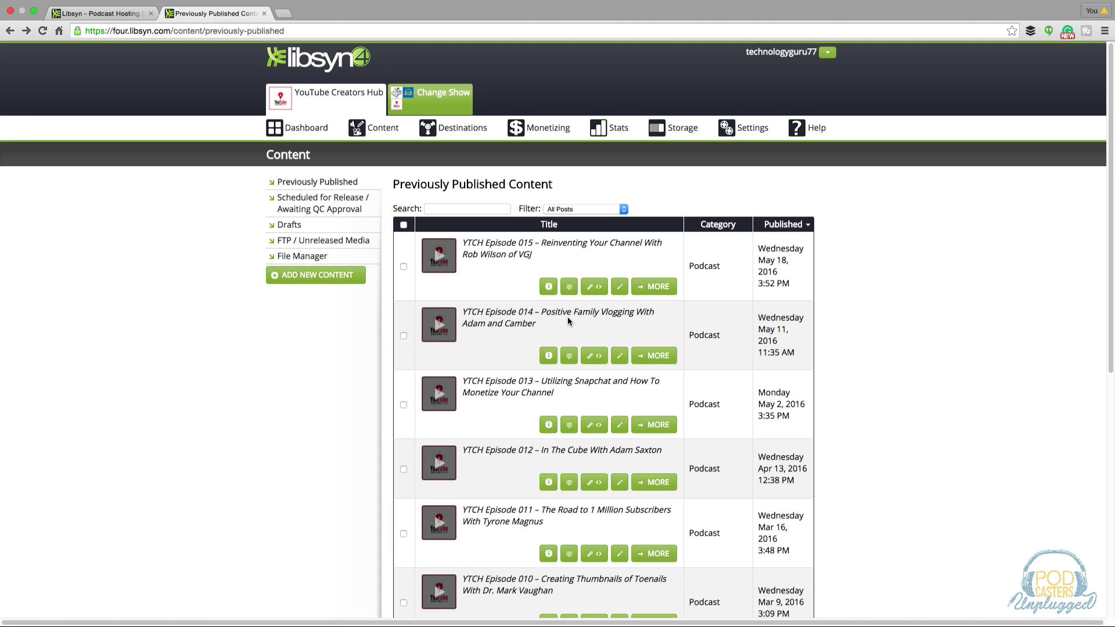
Open Episode 015's link and embed options down to the Player Theme settings.
{"action": "left_click", "coordinate": [593, 286]}
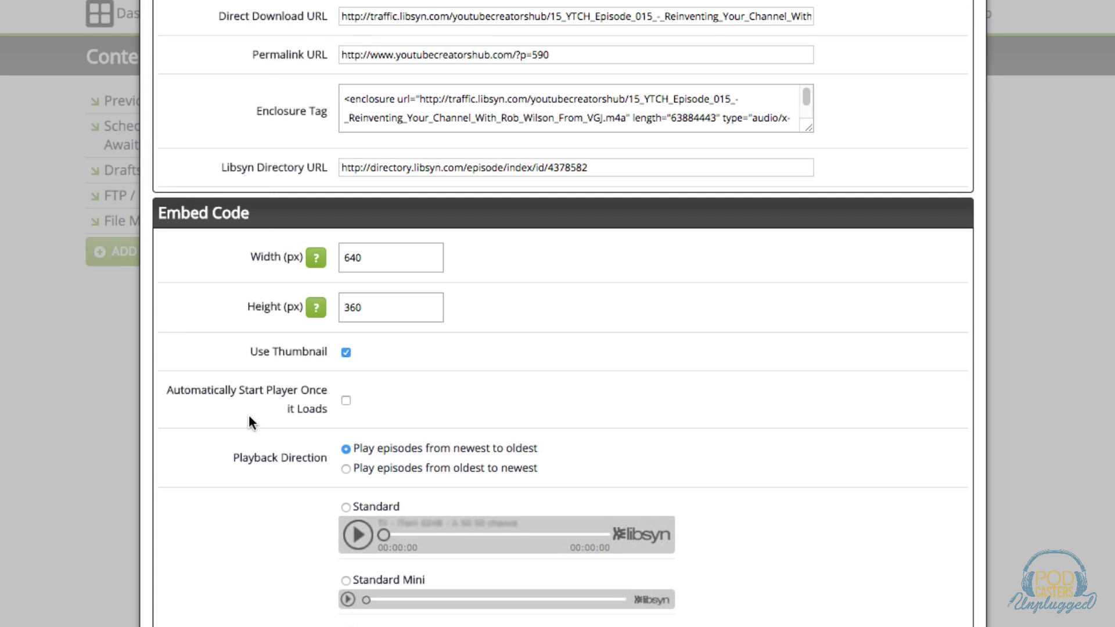
{"action": "scroll", "coordinate": [299, 319], "scroll_direction": "down", "scroll_amount": 5}
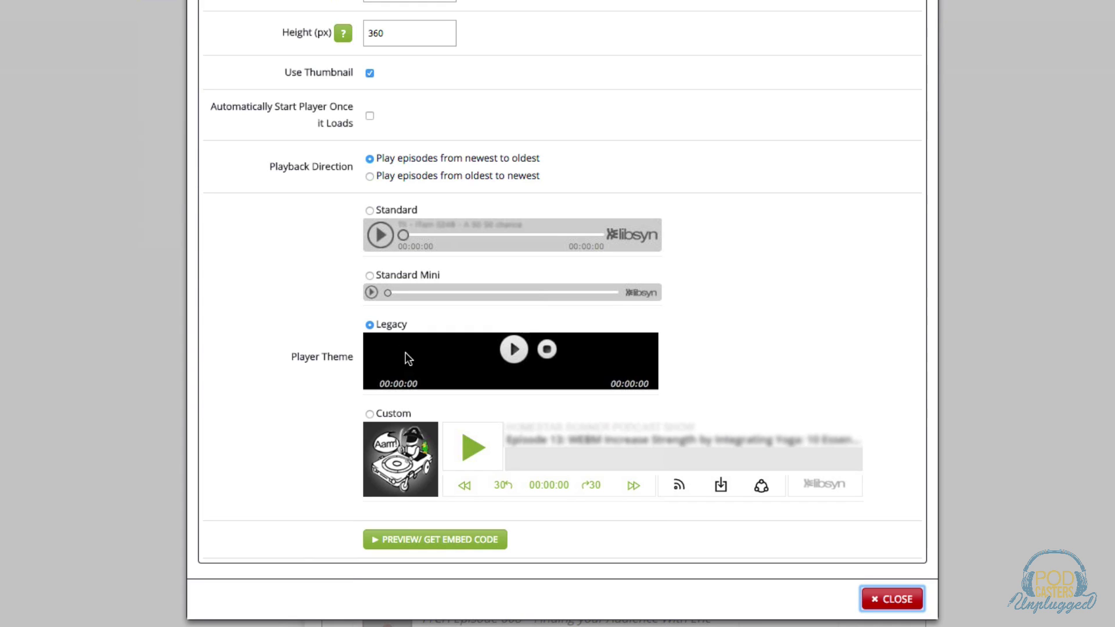
Generate Episode 015's embed code with the Standard player theme and select it all.
{"action": "left_click", "coordinate": [369, 211]}
{"action": "scroll", "coordinate": [339, 305], "scroll_direction": "down", "scroll_amount": 1}
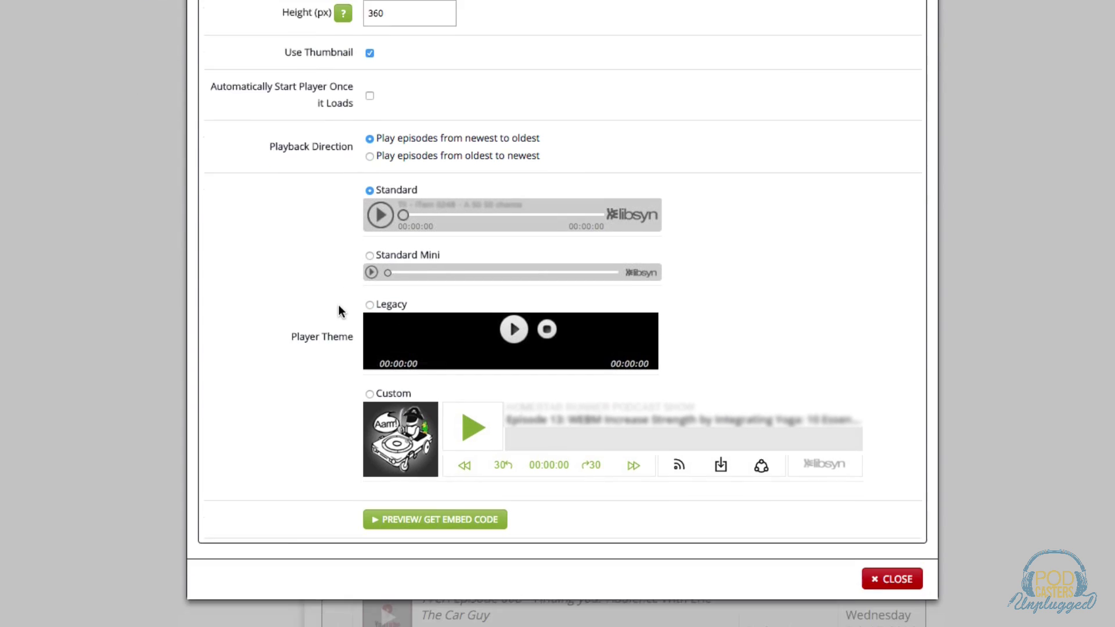
{"action": "left_click", "coordinate": [400, 491]}
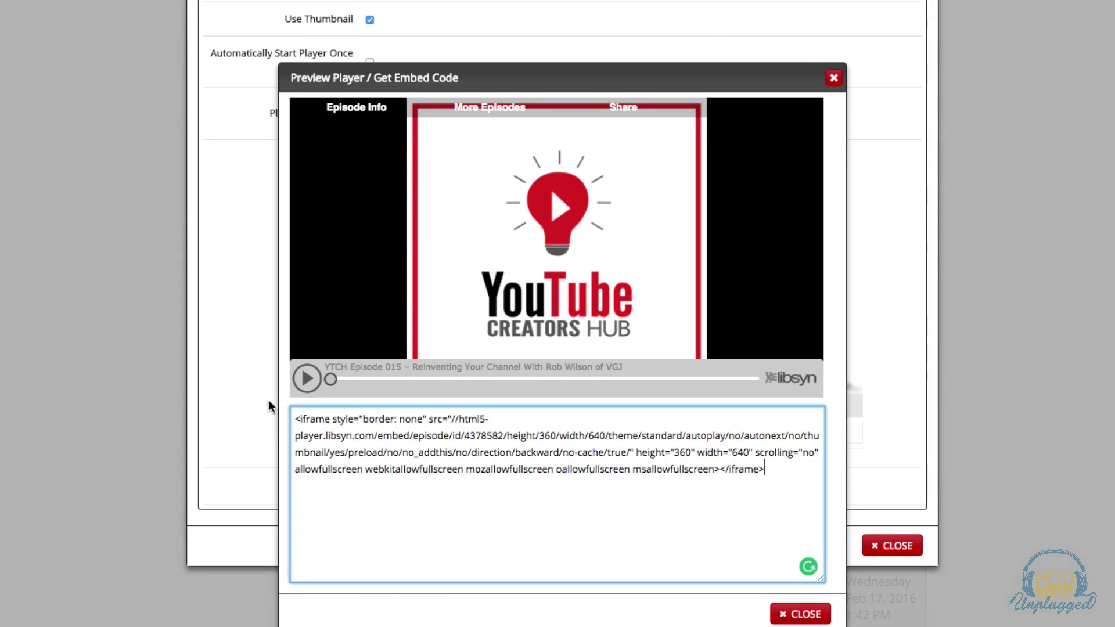
{"action": "left_click", "coordinate": [315, 443]}
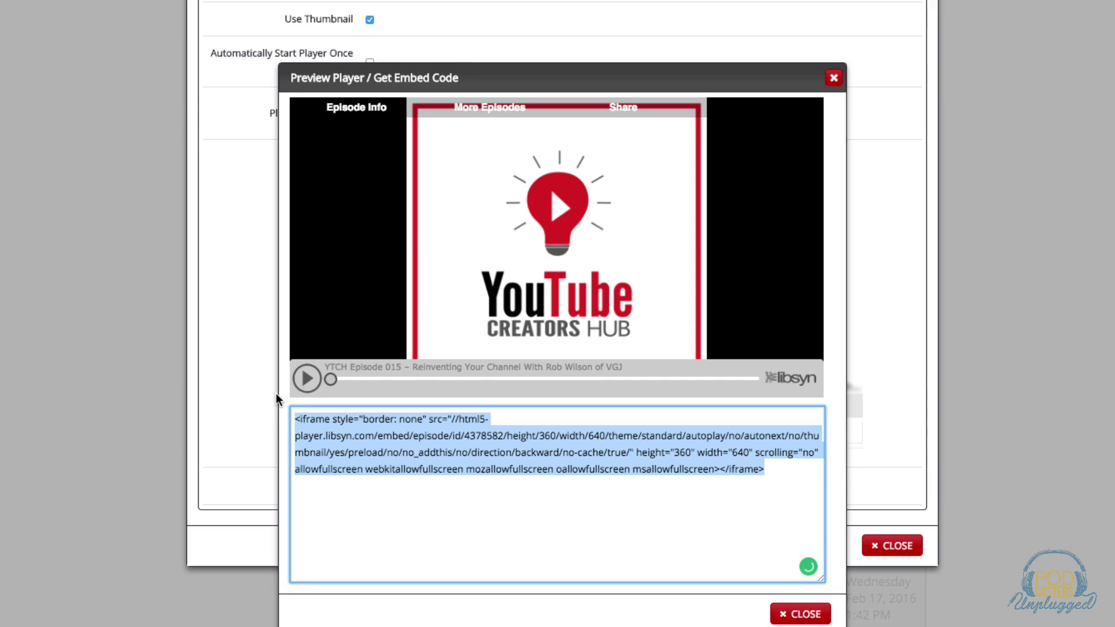
Close the Preview Player and Link/Embed dialogs to reveal the Previously Published list.
{"action": "left_click", "coordinate": [834, 78]}
{"action": "scroll", "coordinate": [673, 309], "scroll_direction": "up", "scroll_amount": 5}
{"action": "left_click", "coordinate": [929, 17]}
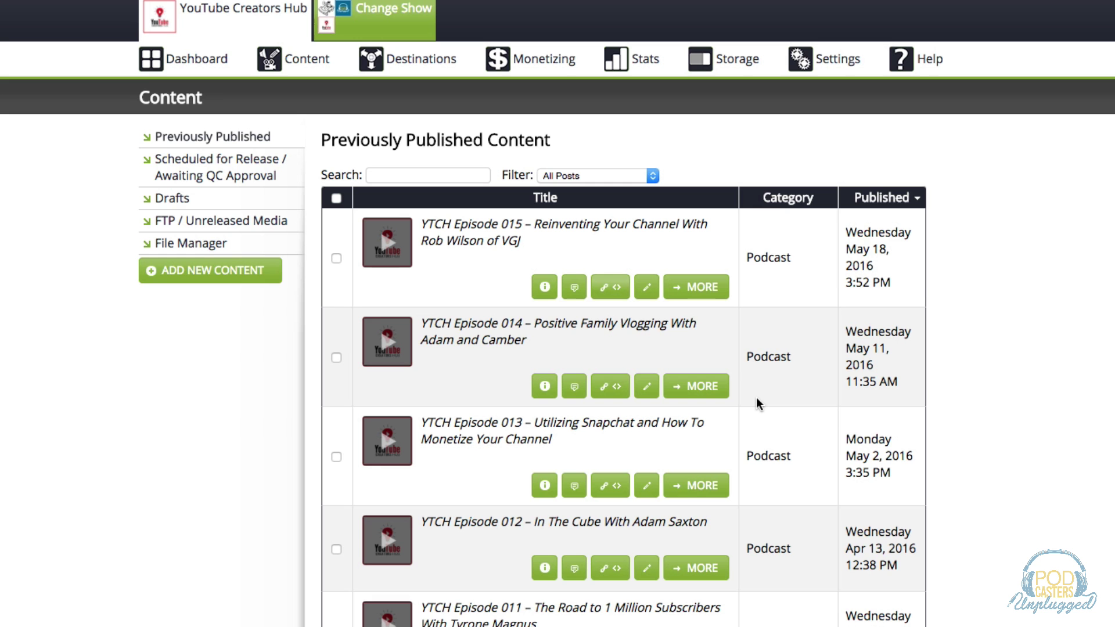